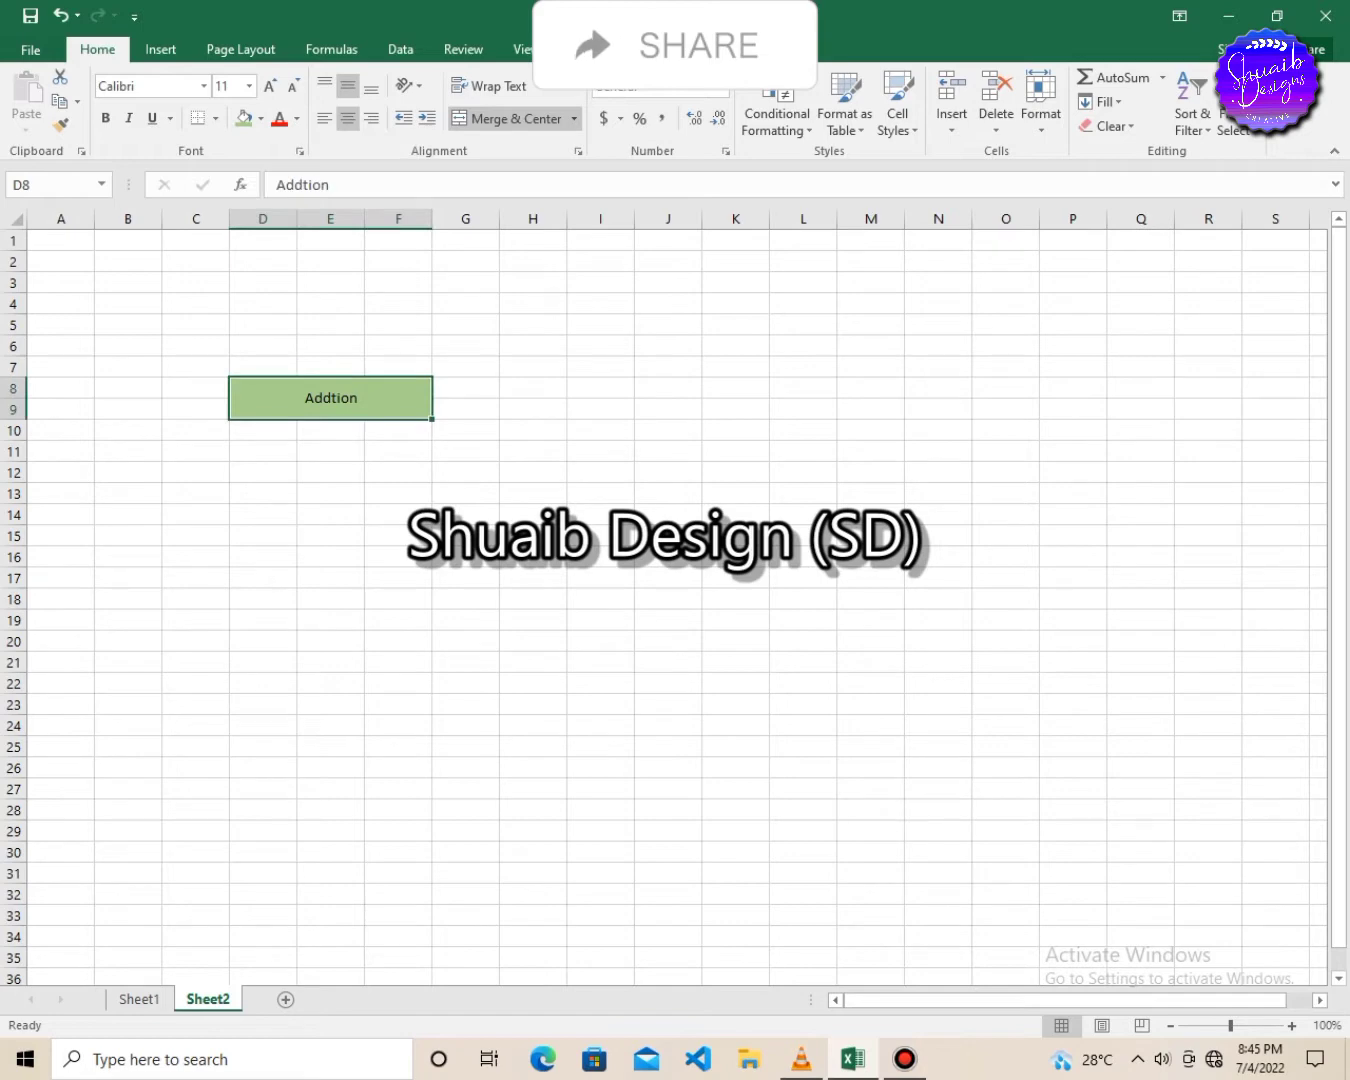
Step: Enter the numbers 45, 100, 200 and 300 in cells E10 to E13 under the Addtion heading
click(262, 432)
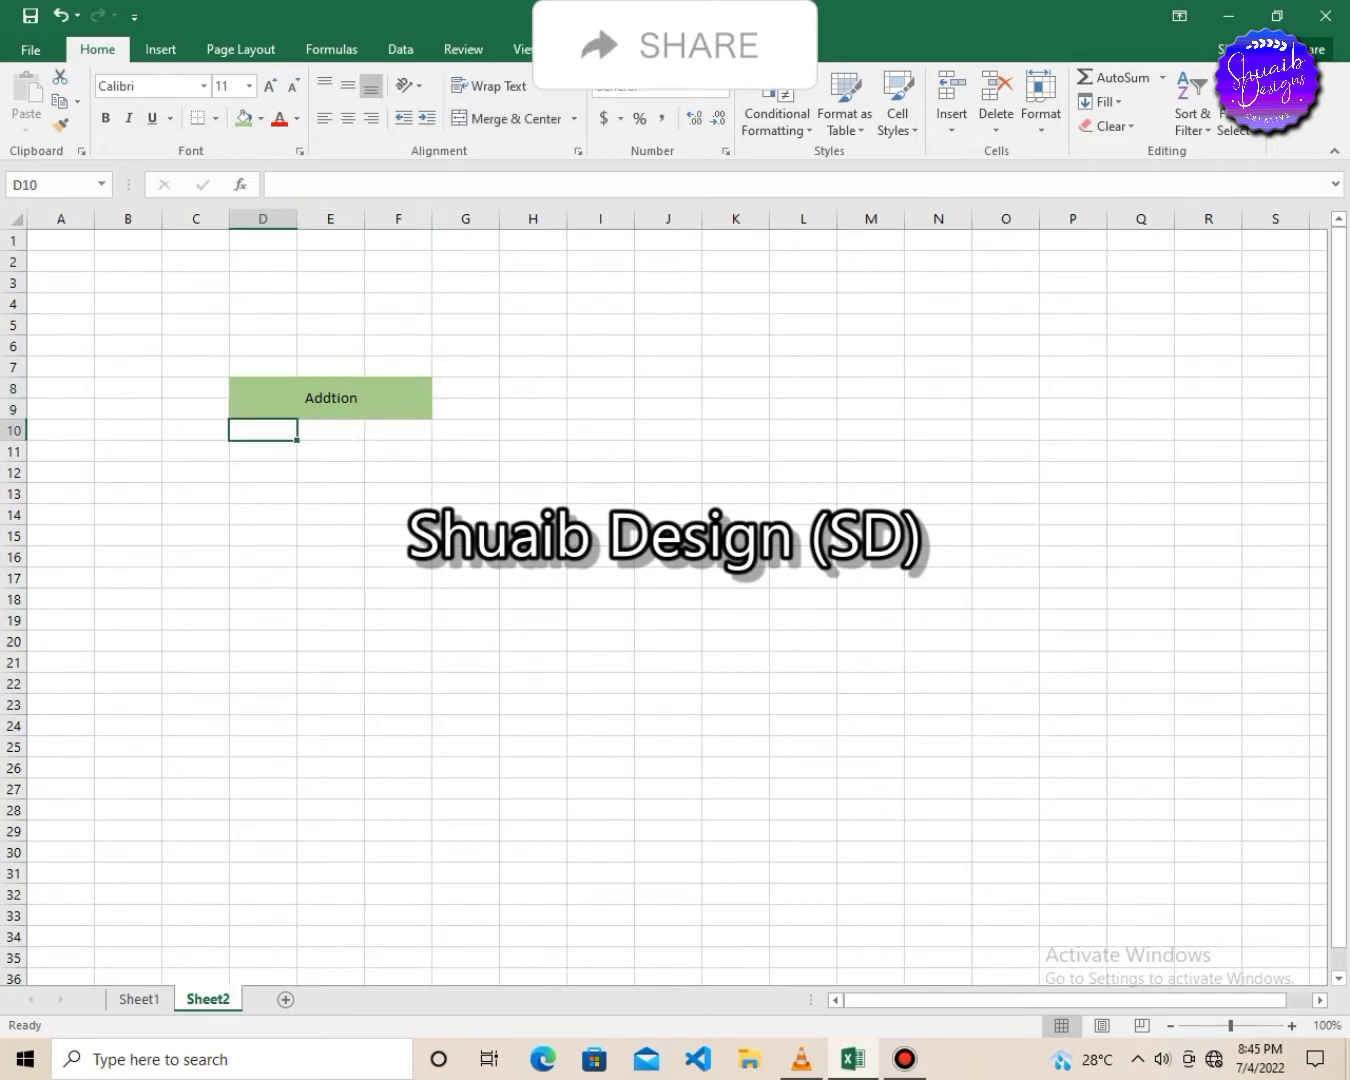
click(330, 432)
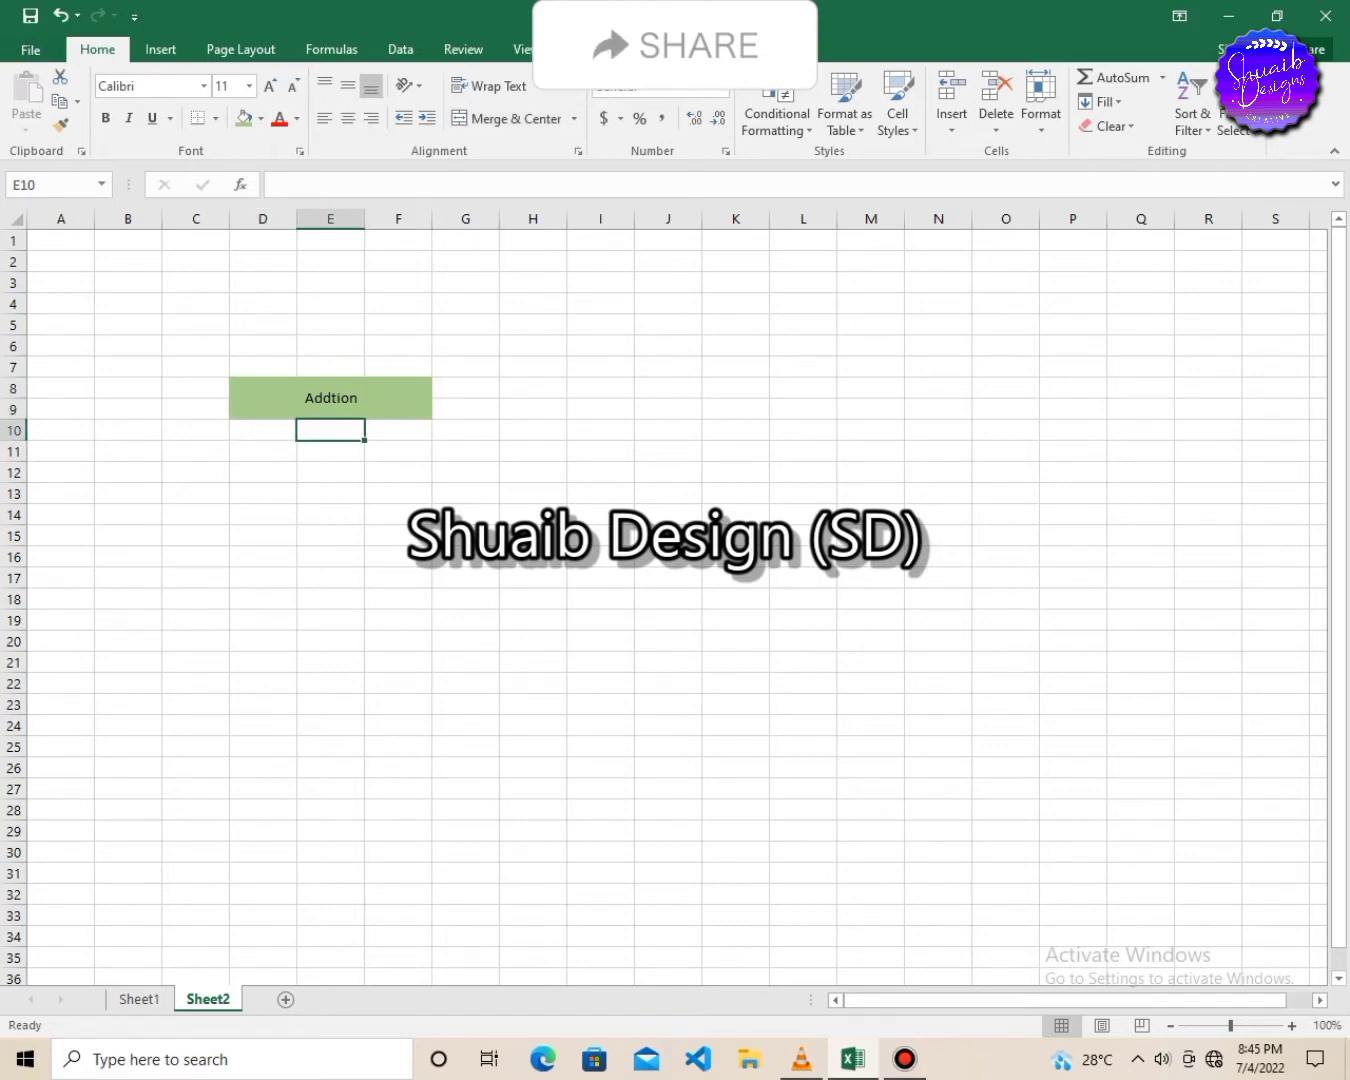
text(45)
key(Return)
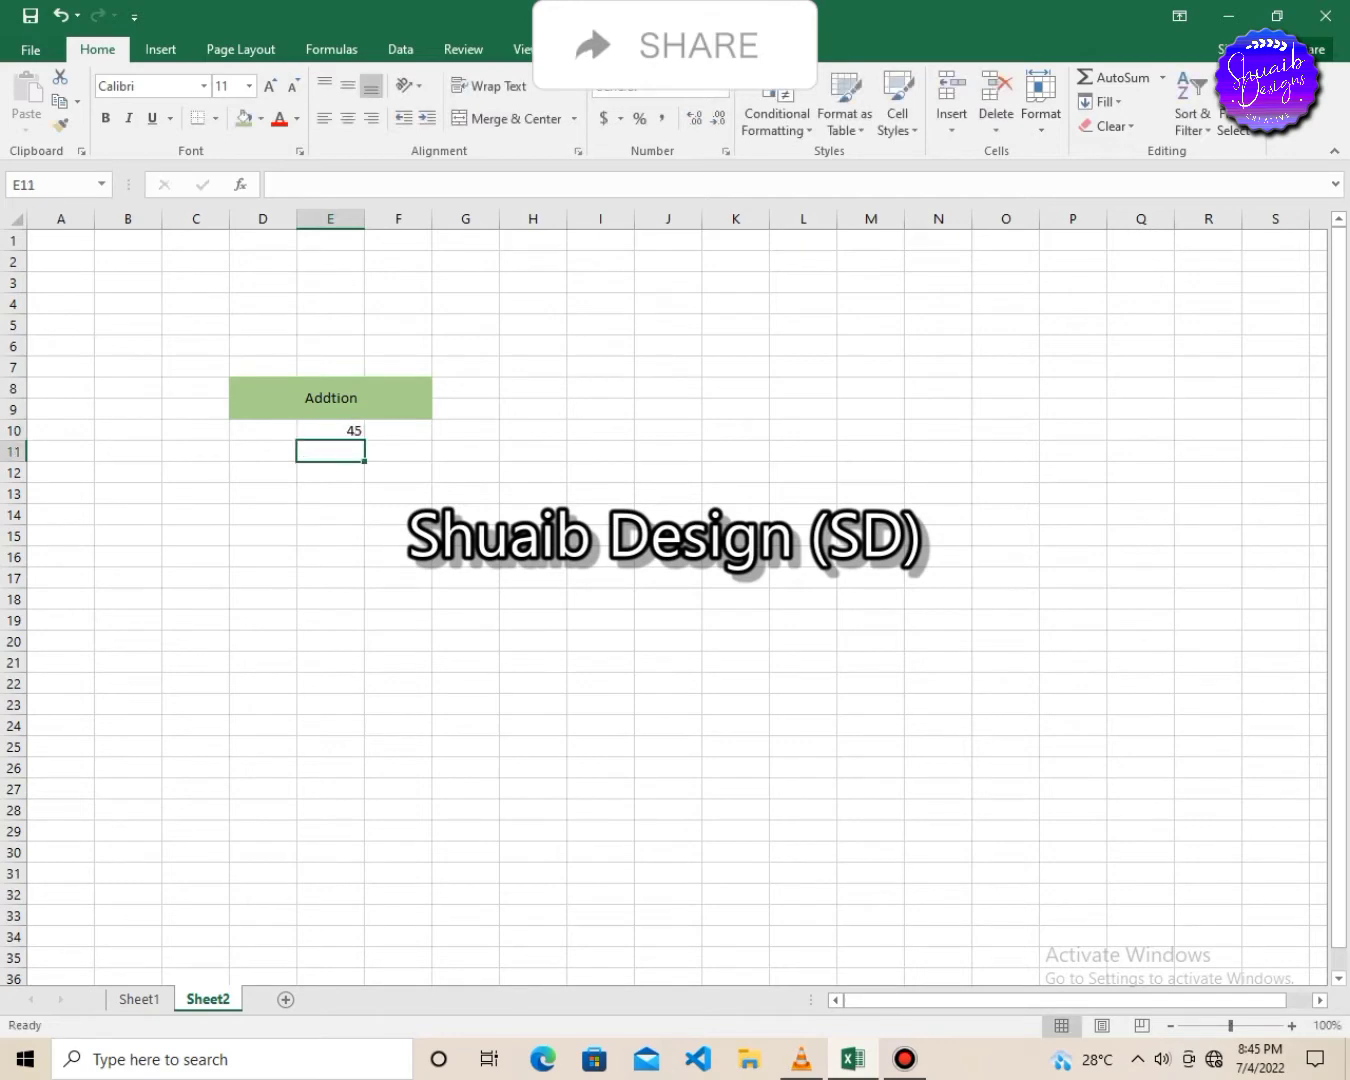
text(100)
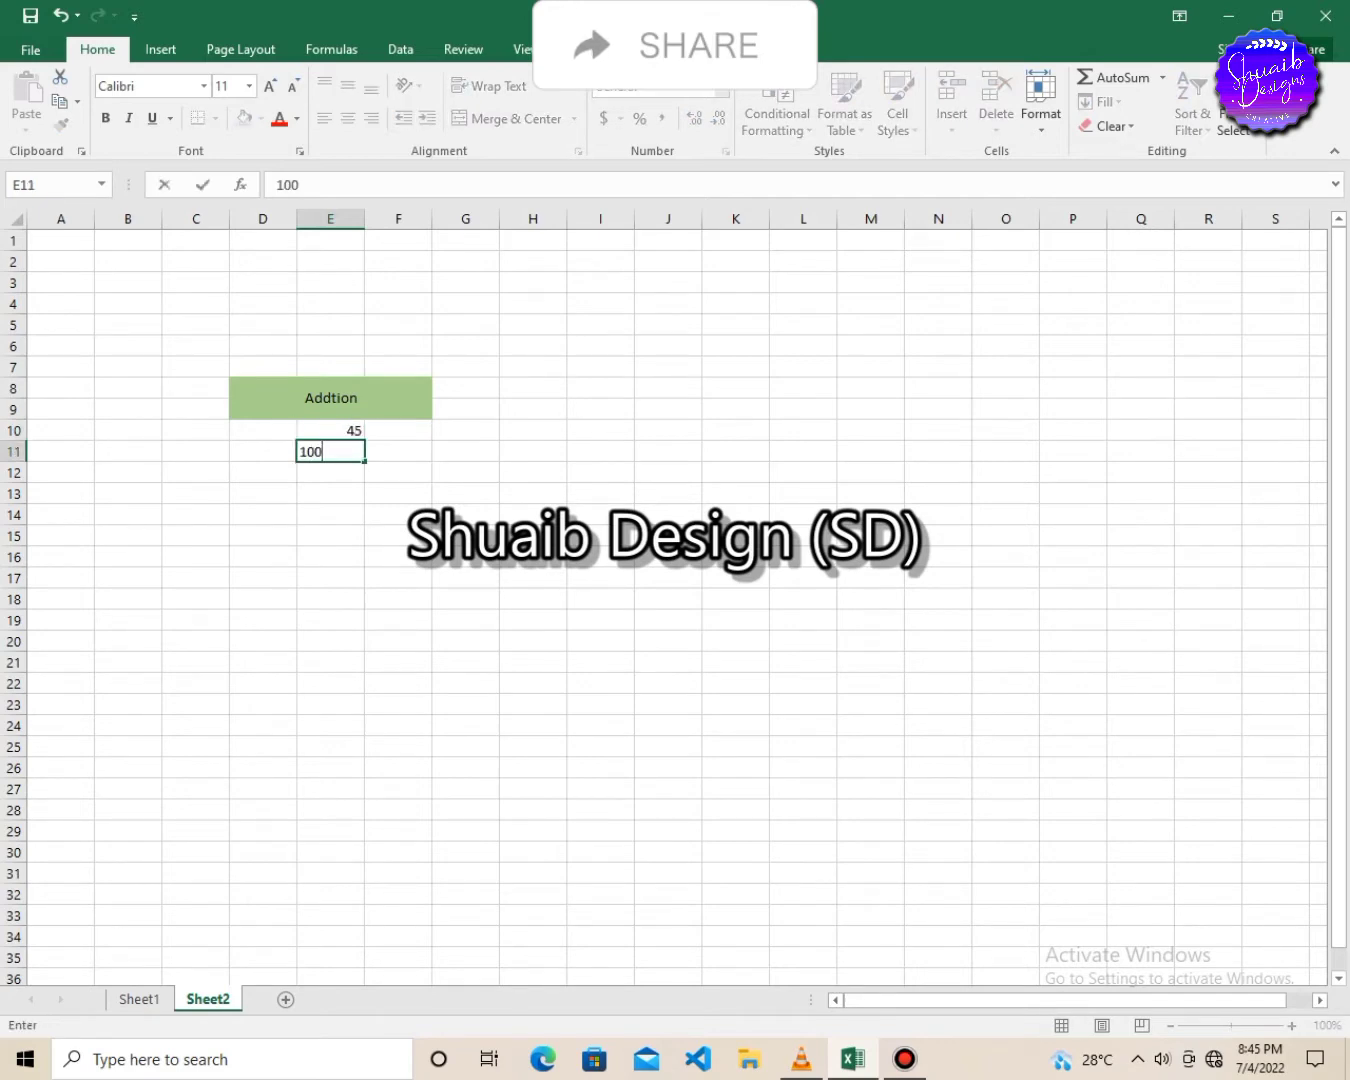
key(Return)
text(200)
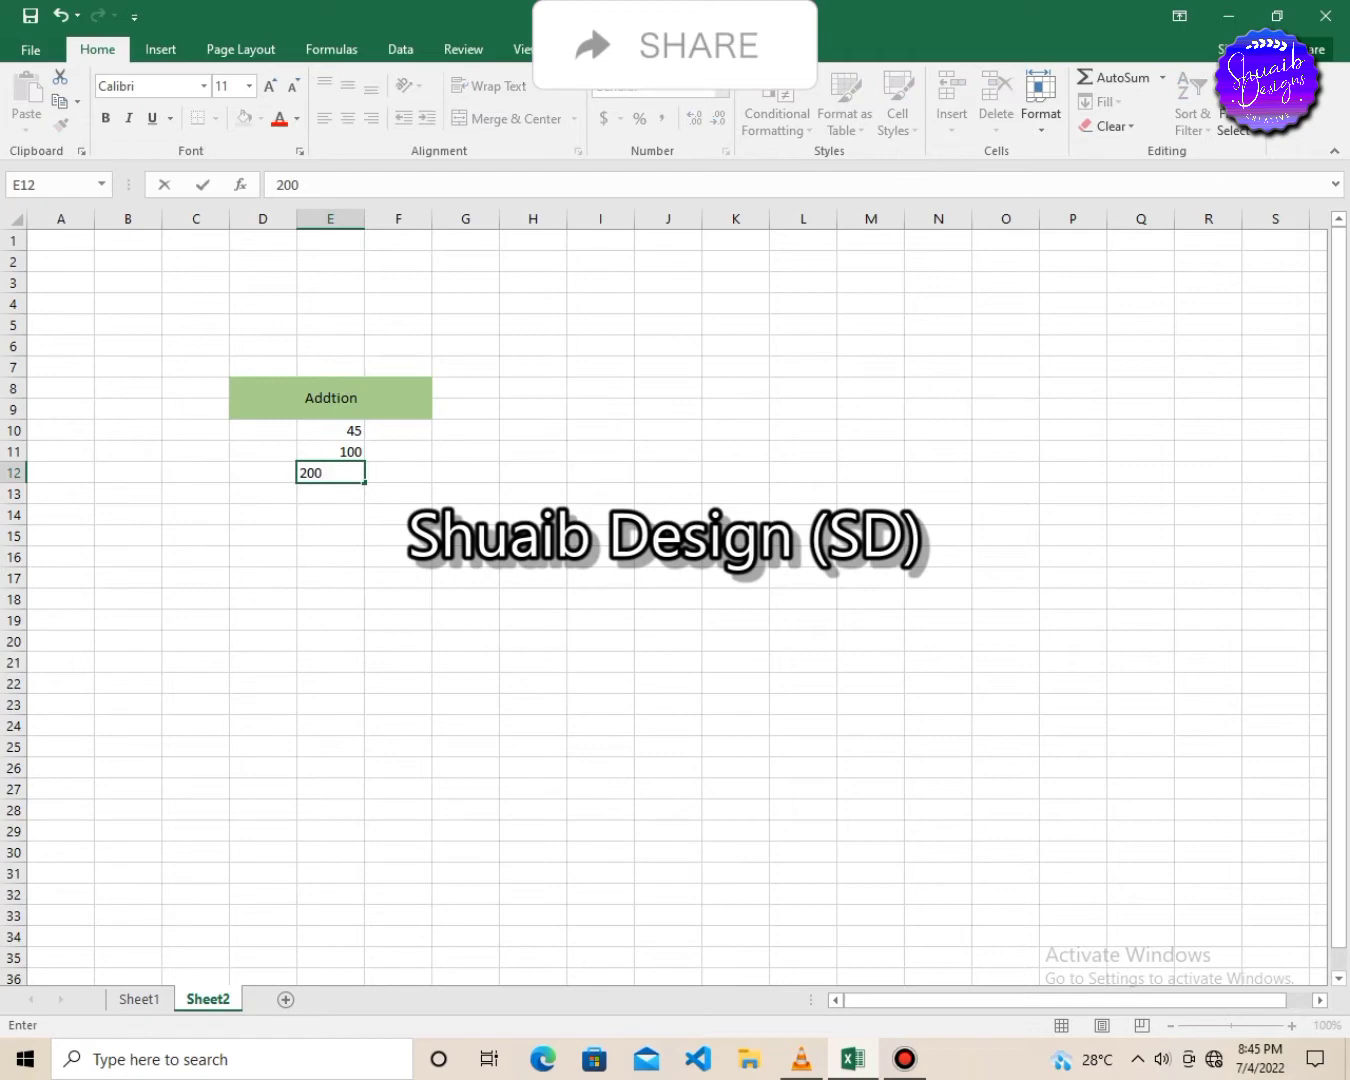
key(Return)
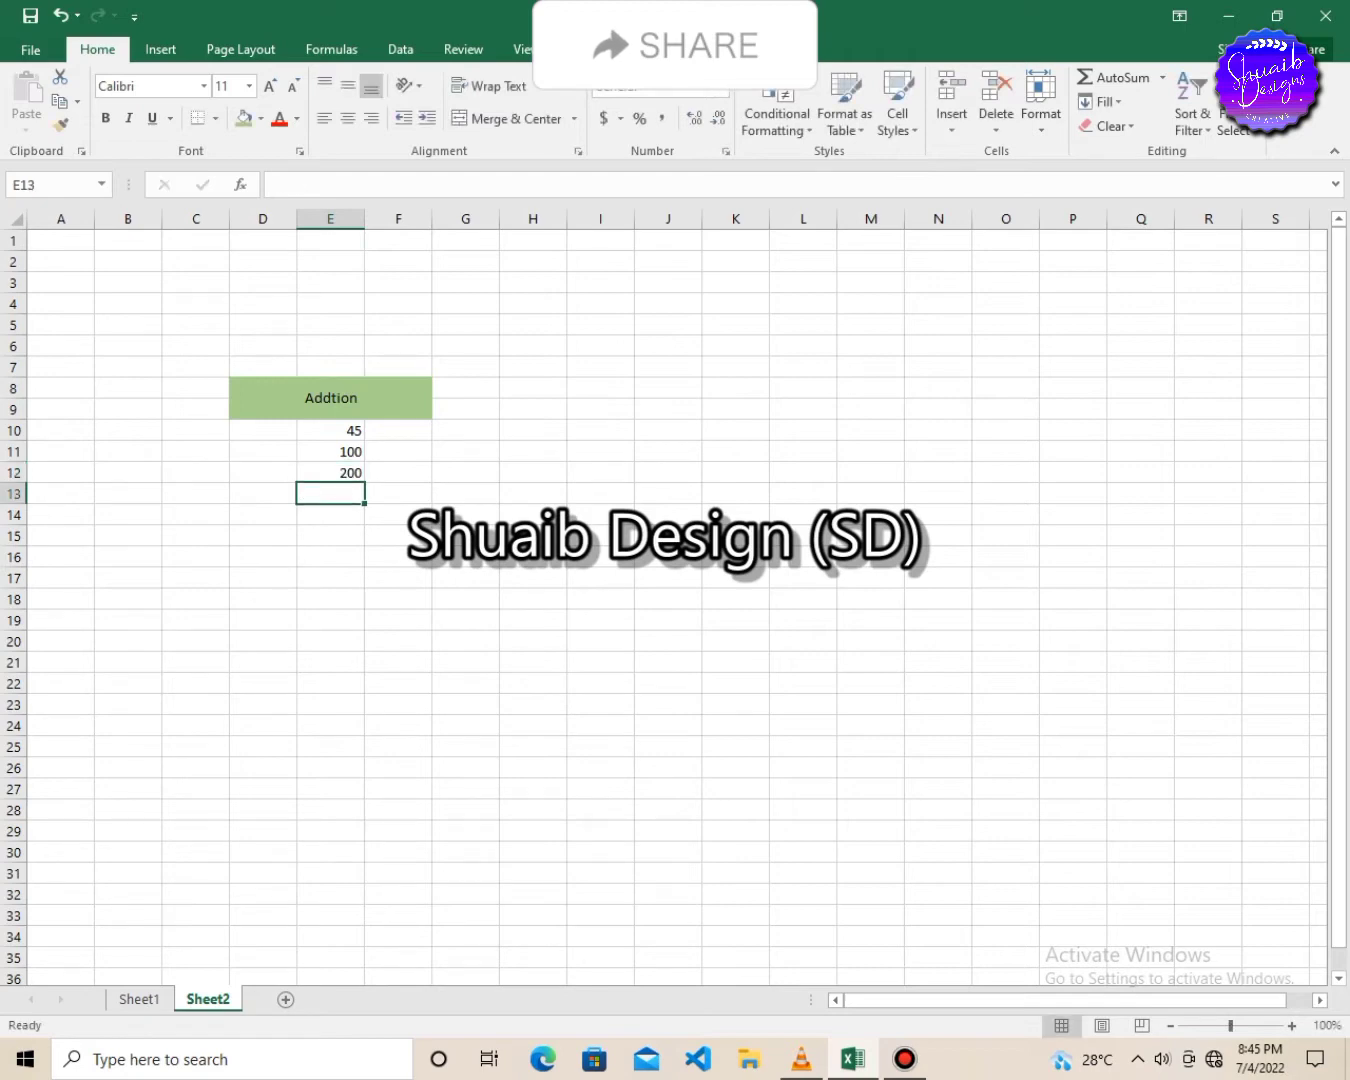
text(300)
key(Return)
Step: Add up the numbers in E10:E13 with the formula =SUM(E10:E13) in cell D14
key(Left)
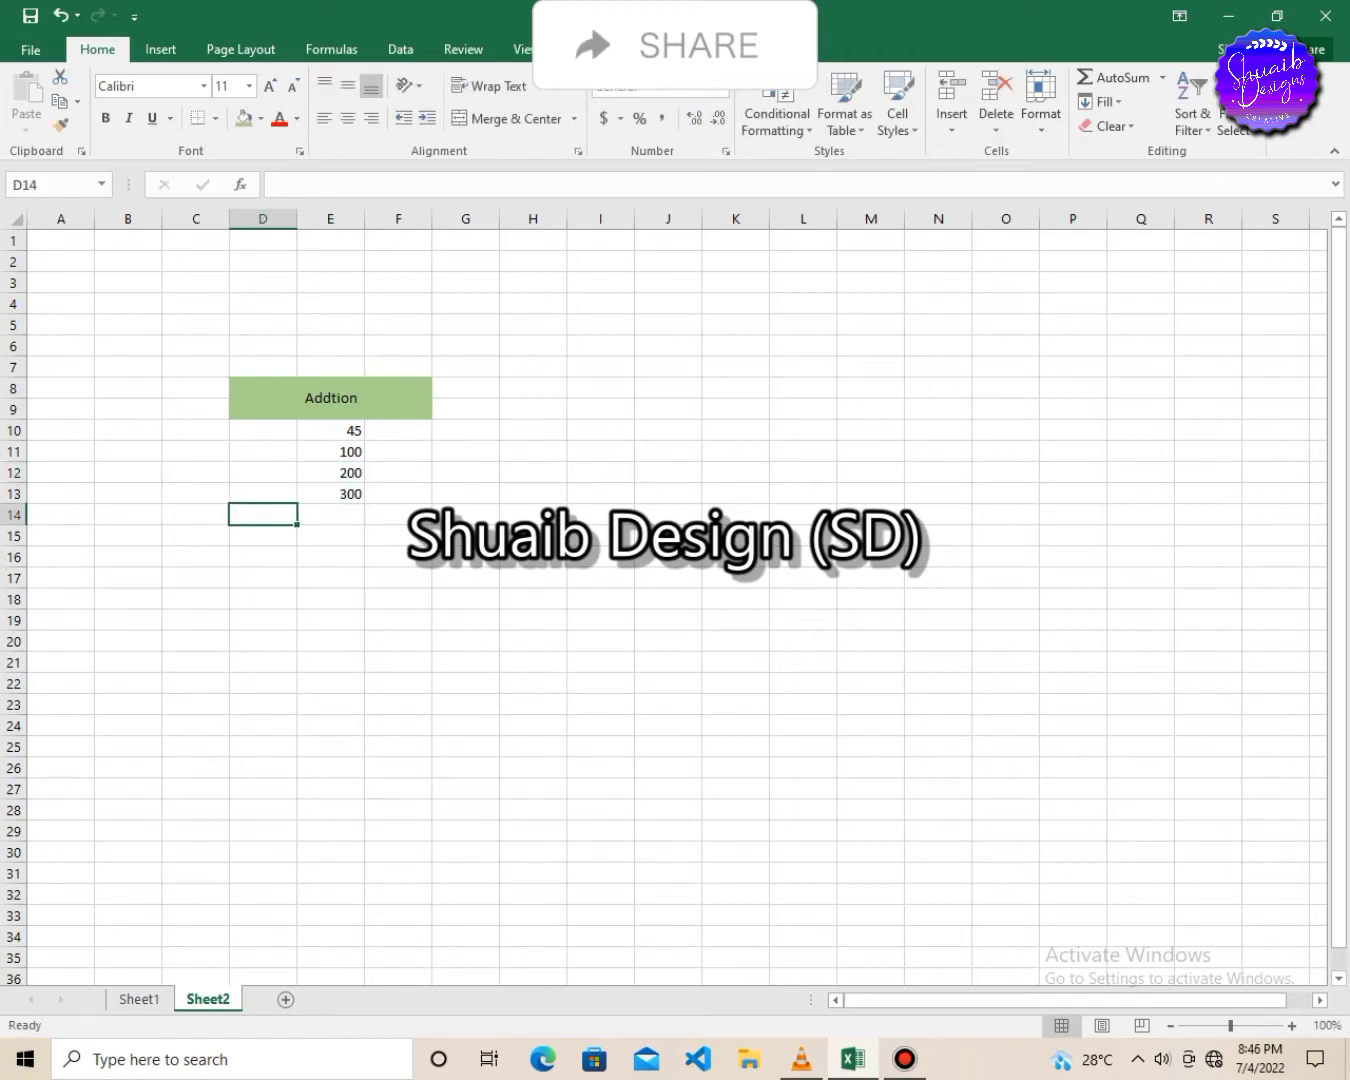
text(=su)
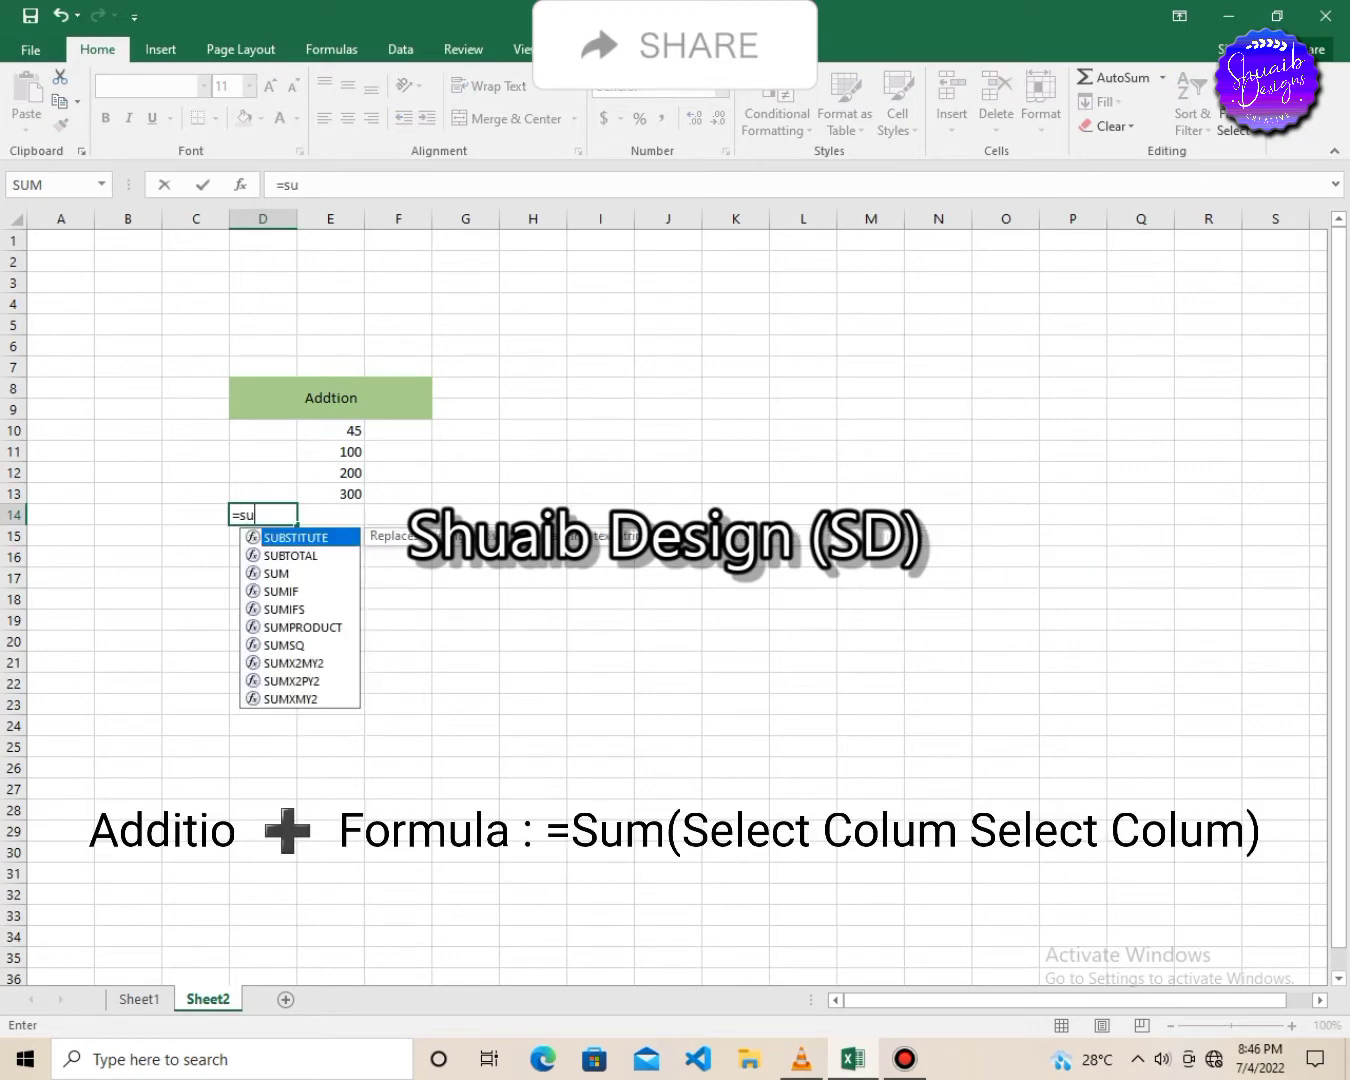
text(m()
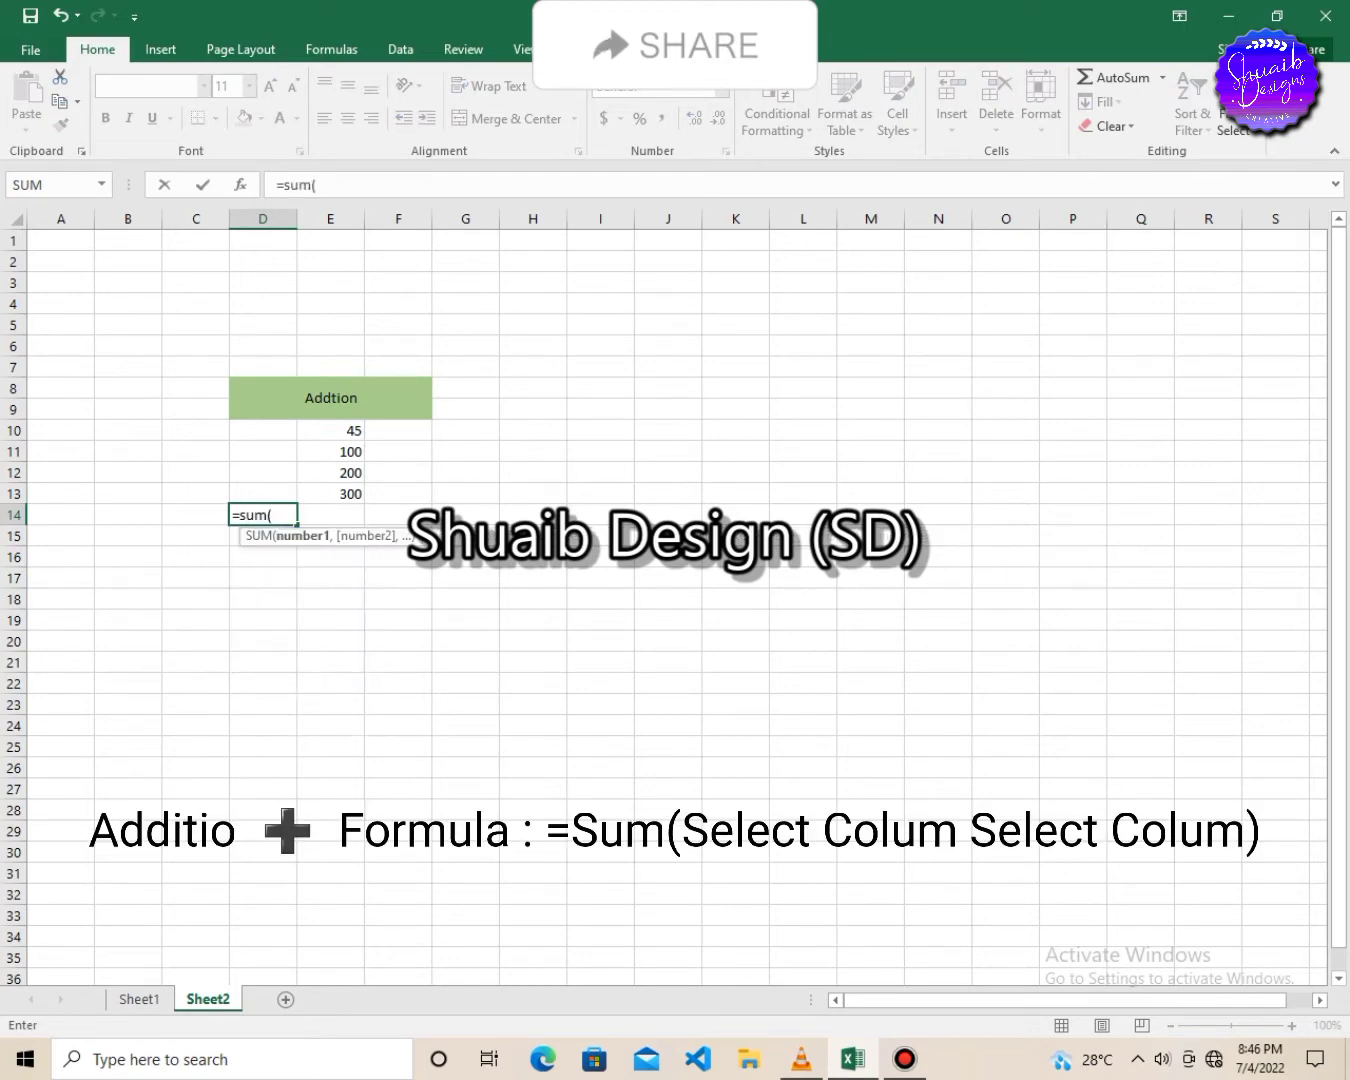
click(362, 431)
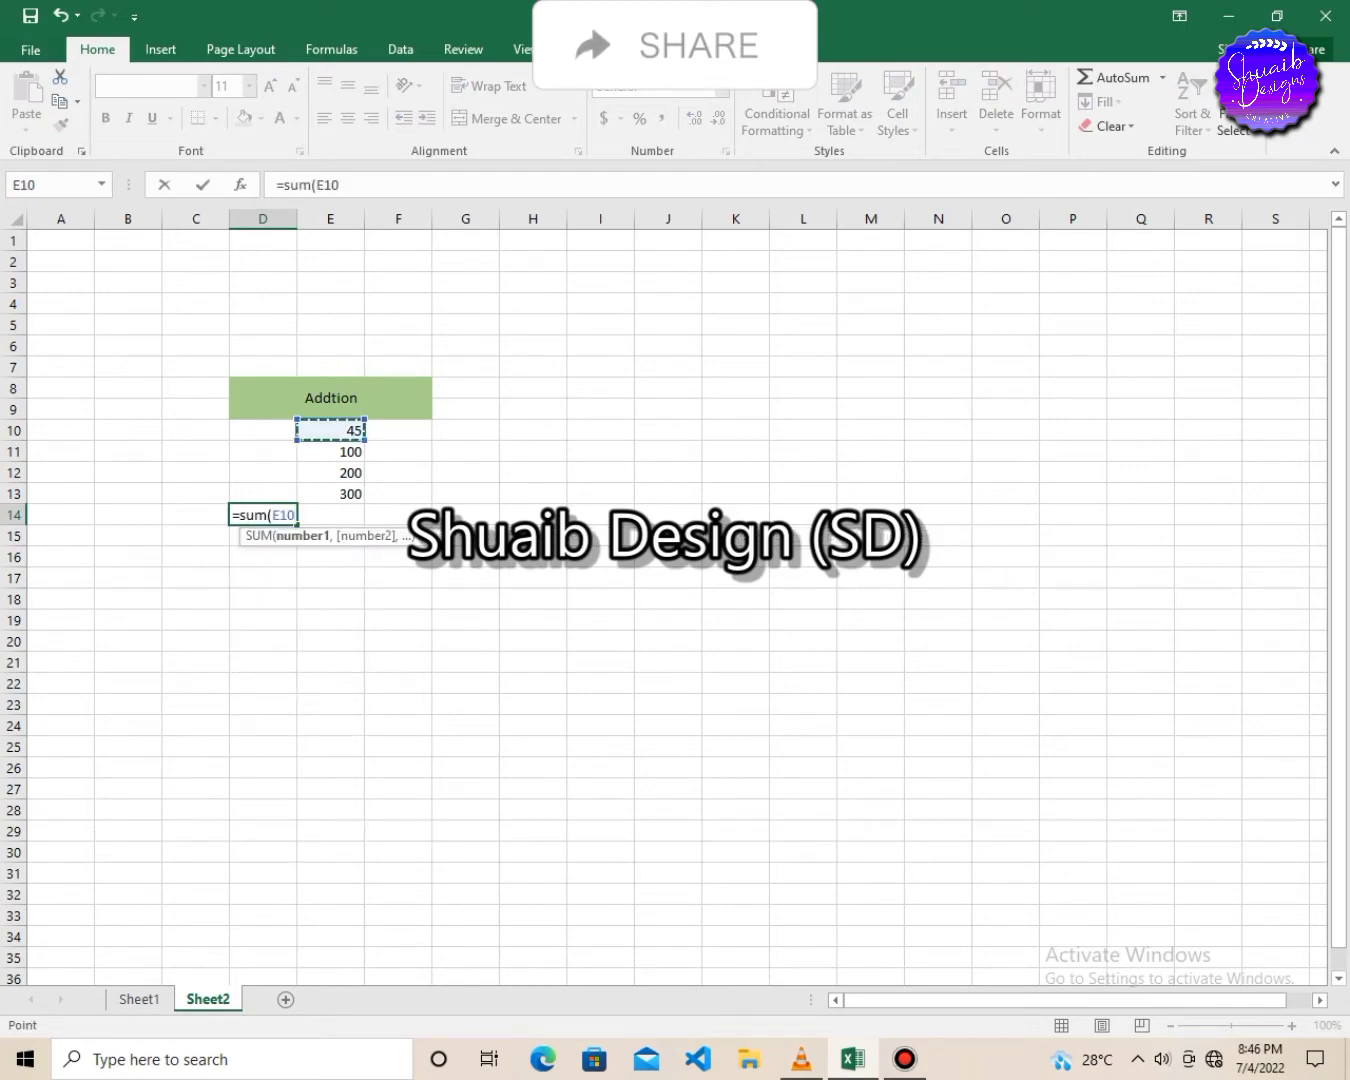
drag(362, 431, 362, 494)
text())
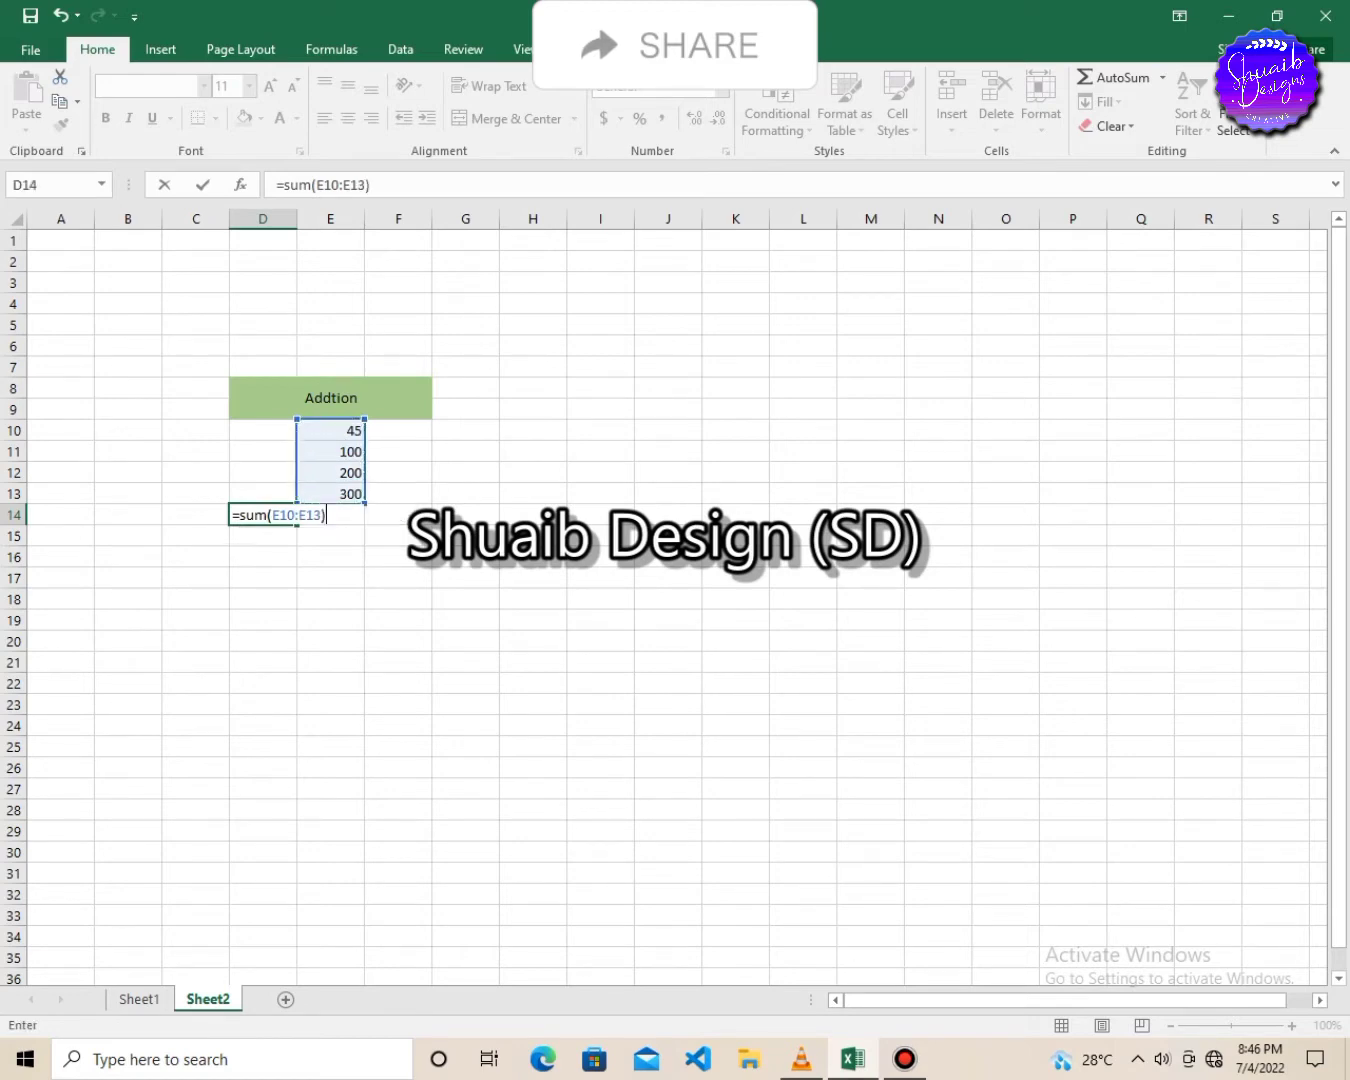
key(Return)
click(263, 514)
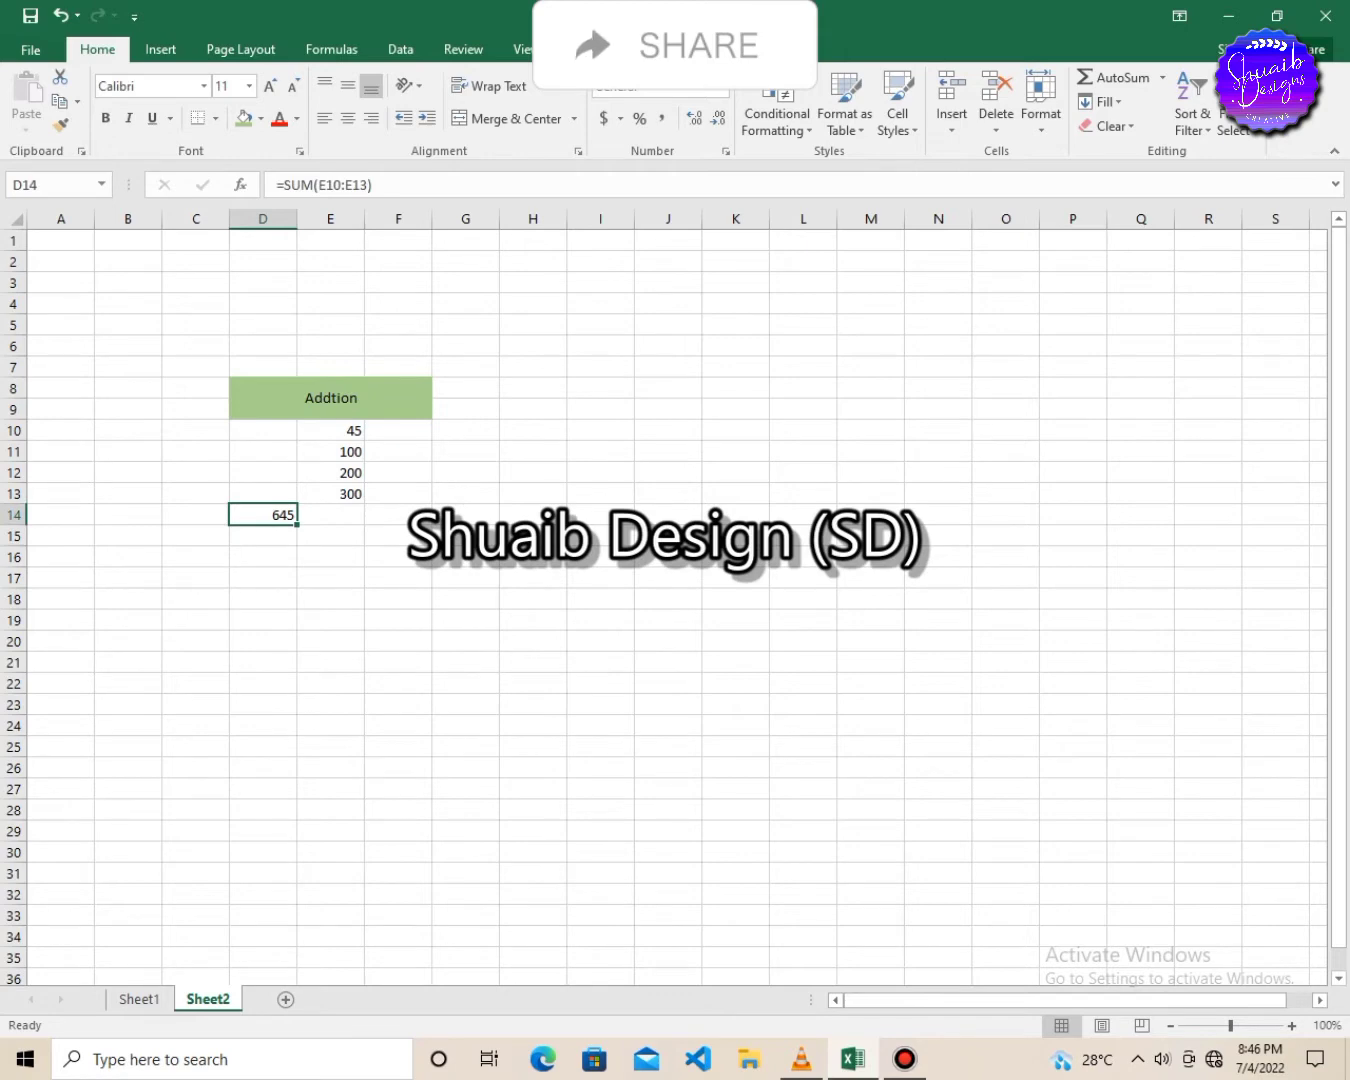
Step: Enter the heading "Subtraction" in cell I8
click(600, 387)
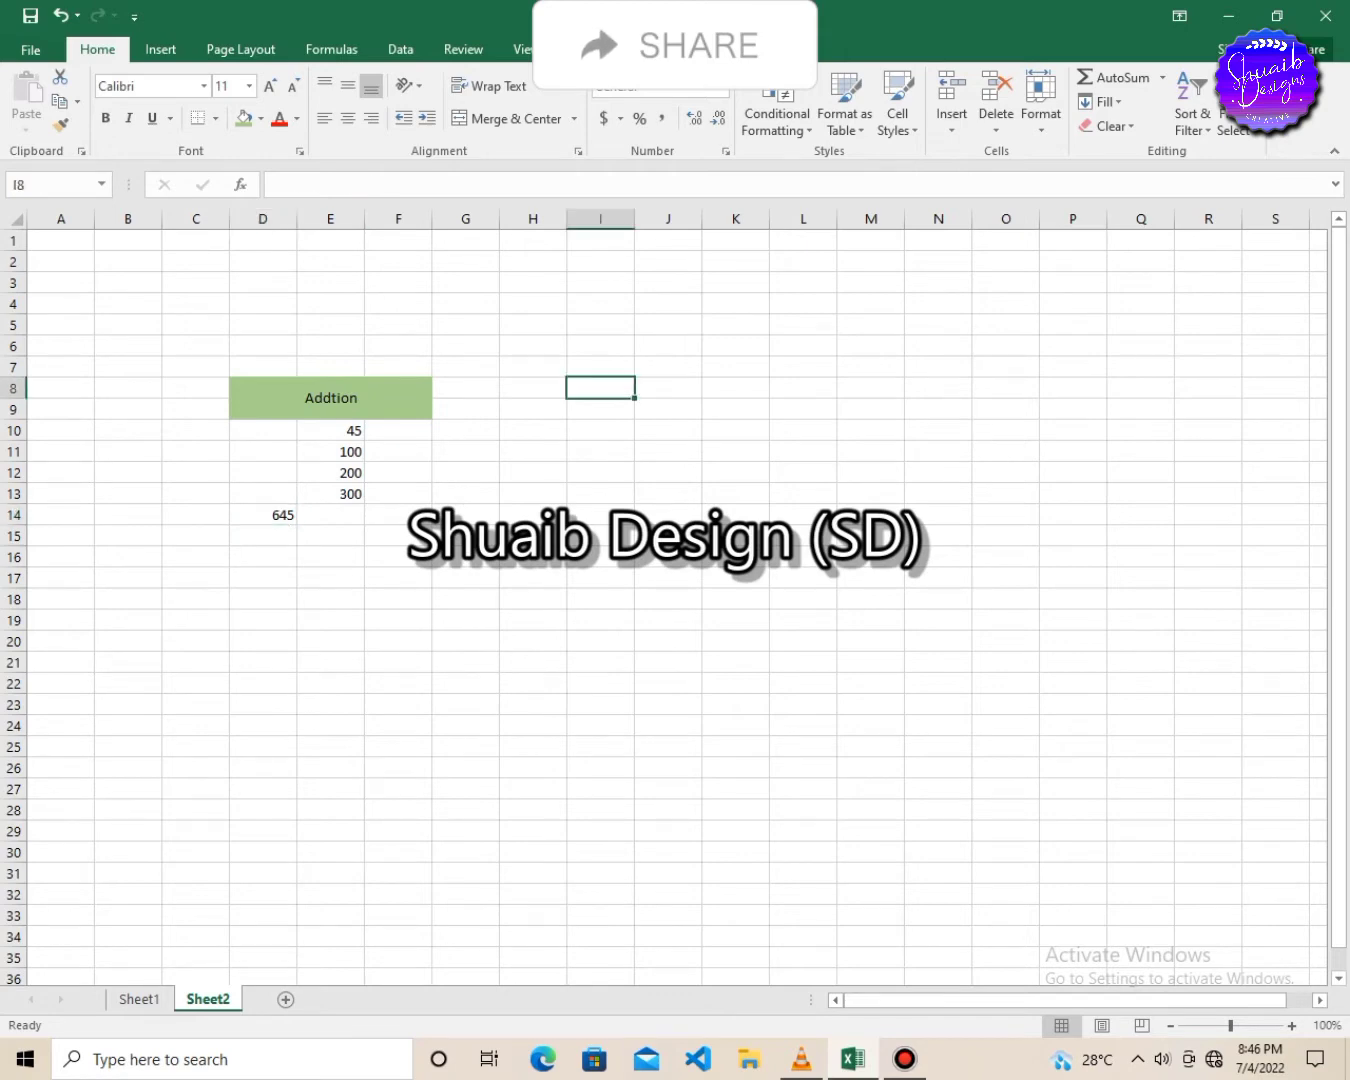
text(S)
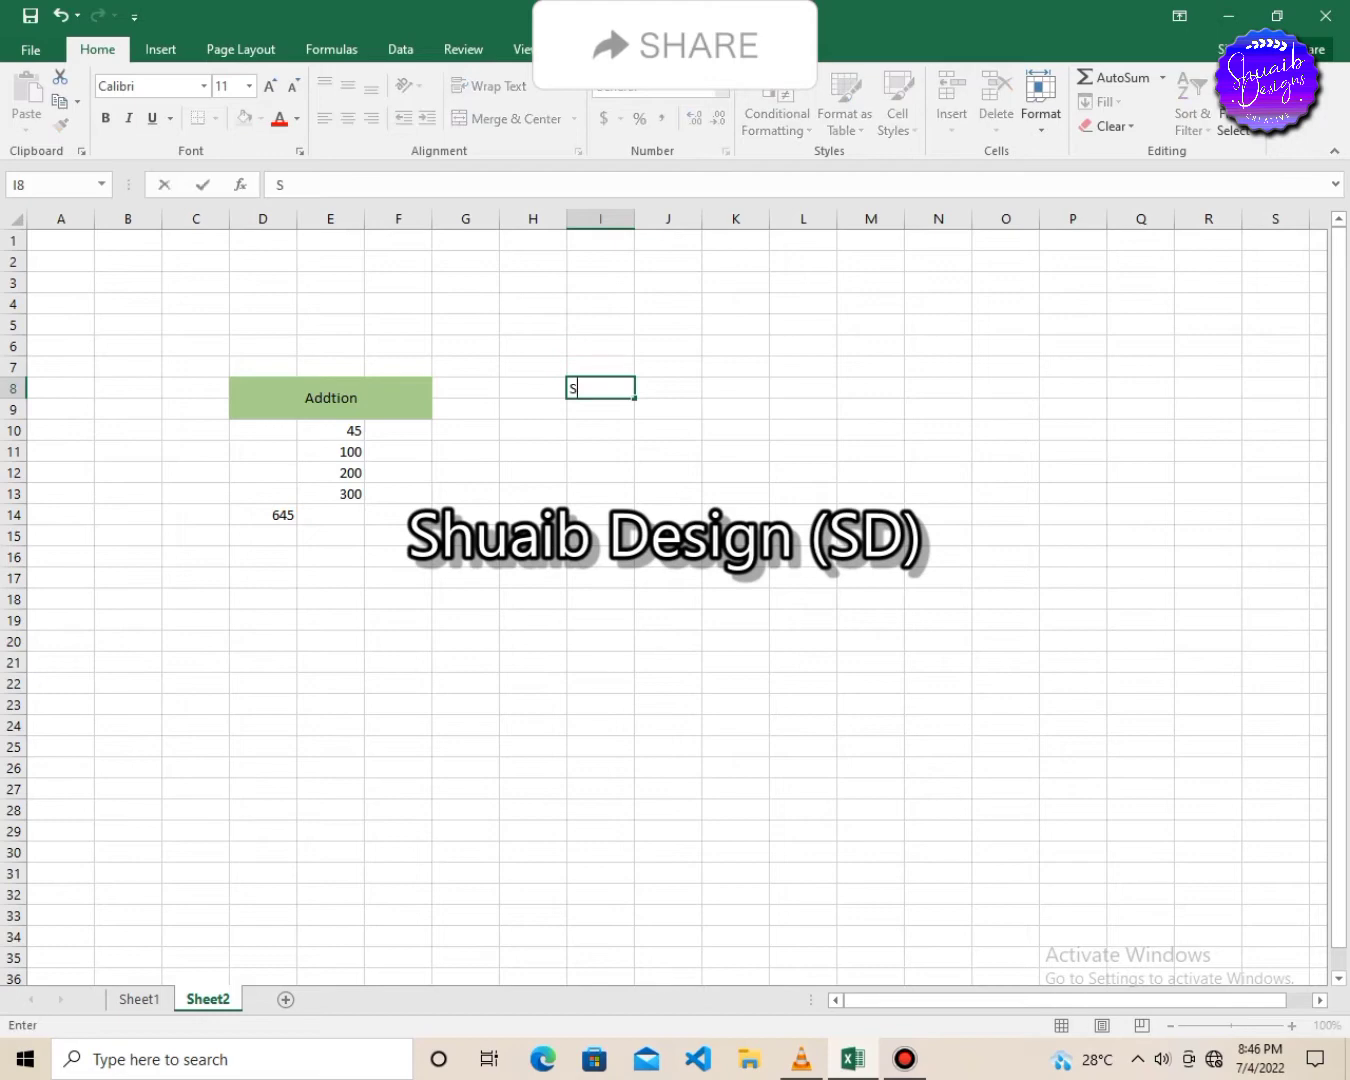
text(ubtraction)
Step: Merge and centre the Subtraction heading across I8:K9, middle-align it vertically and fill it with the same green as the Addtion heading
drag(600, 388, 740, 410)
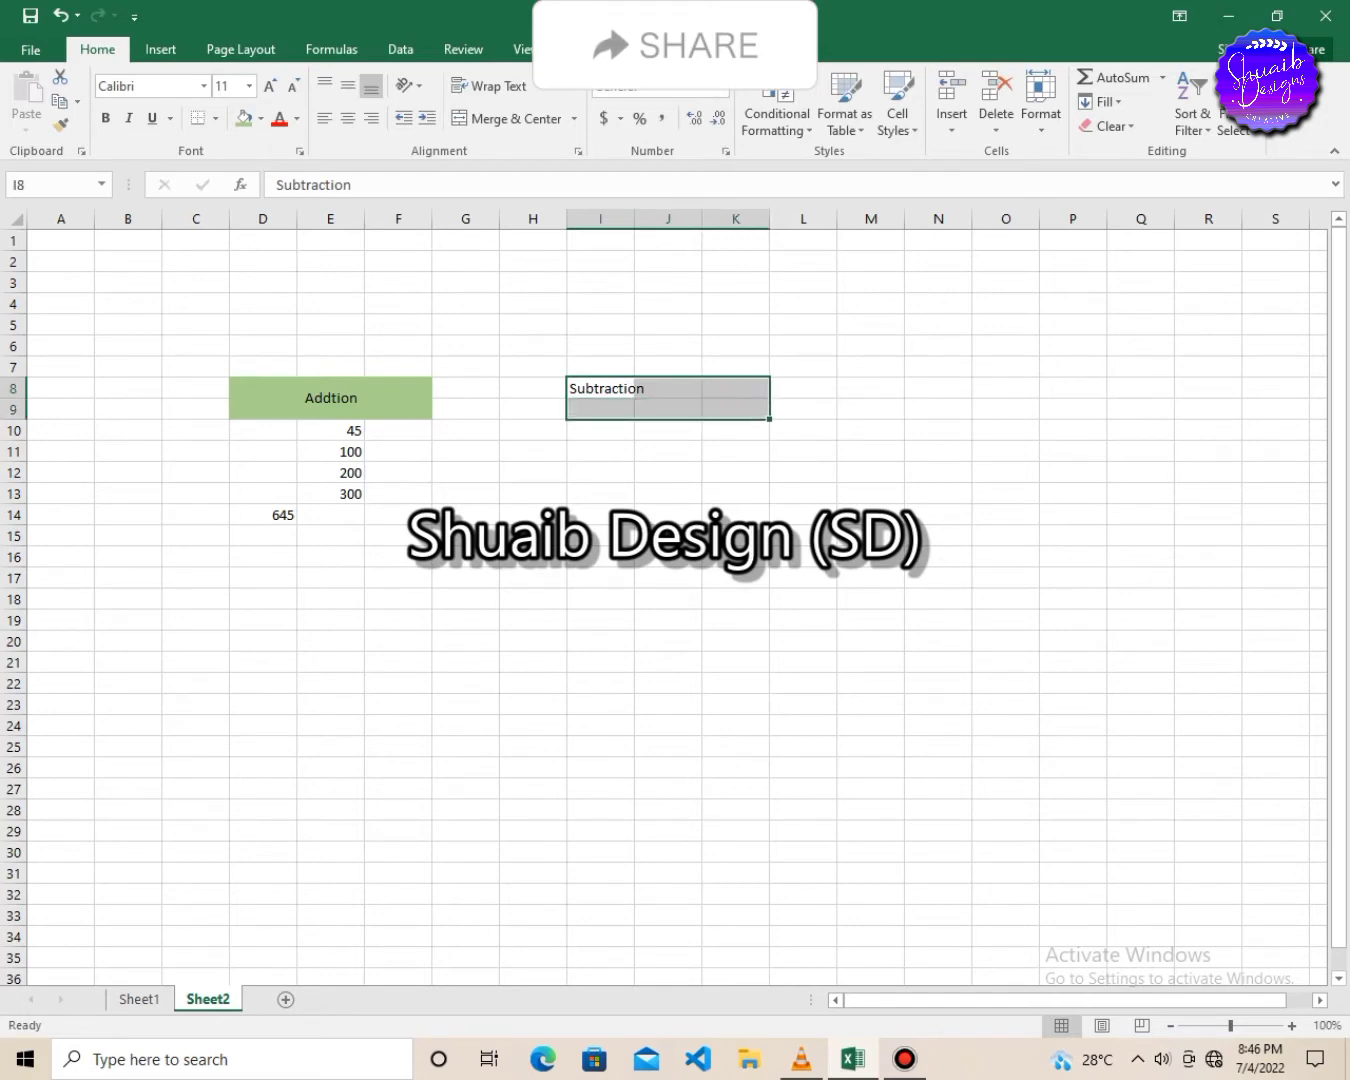
click(511, 118)
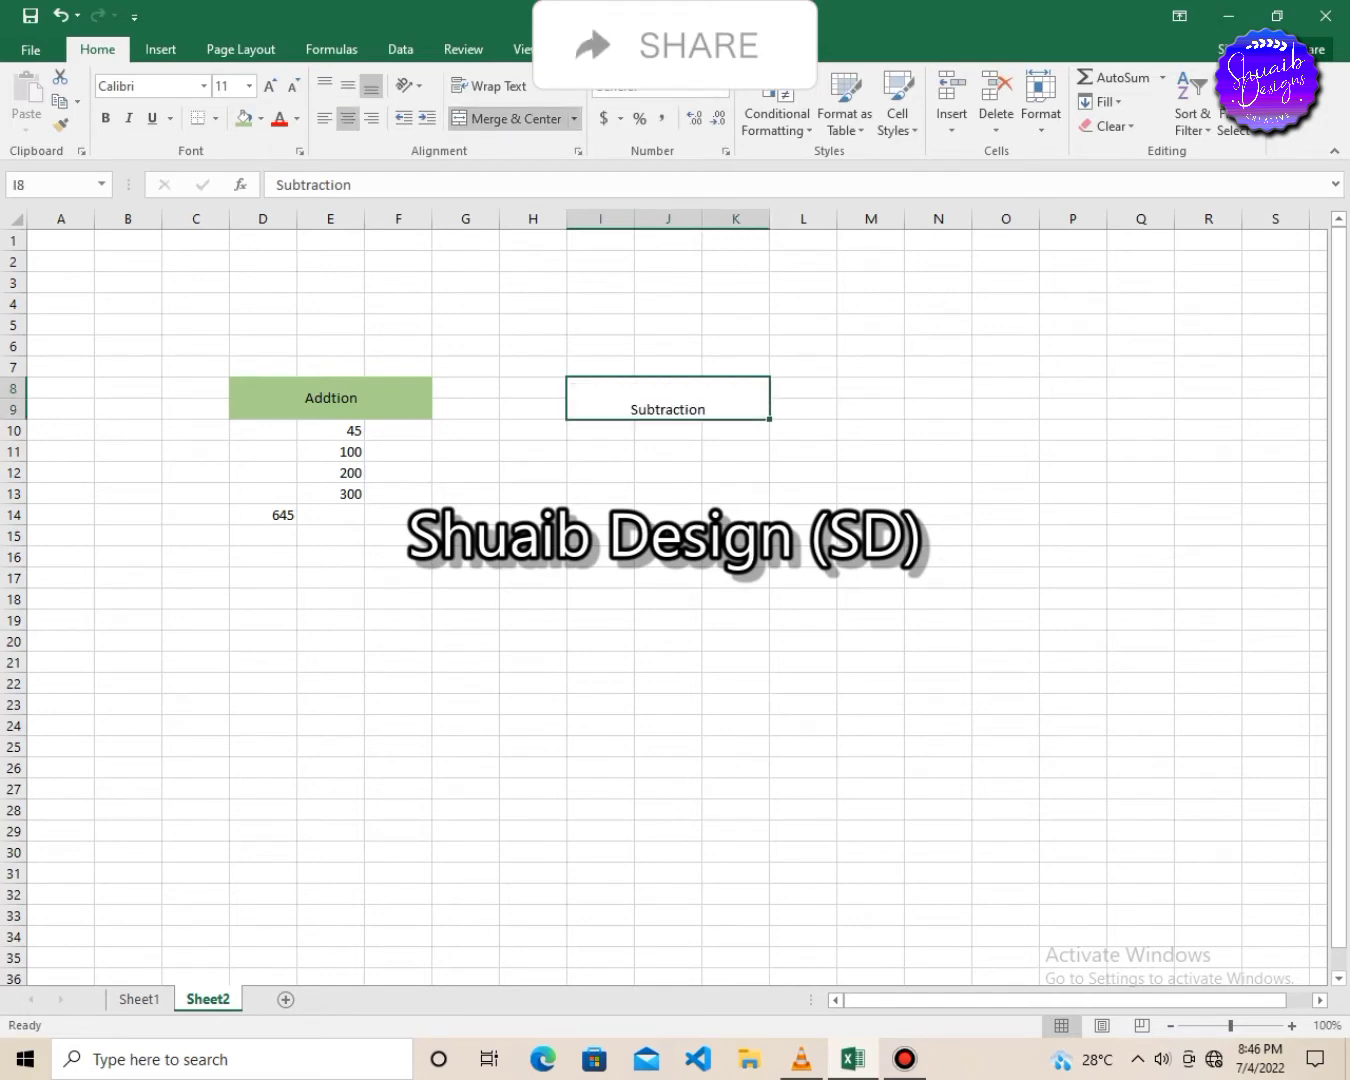
click(347, 86)
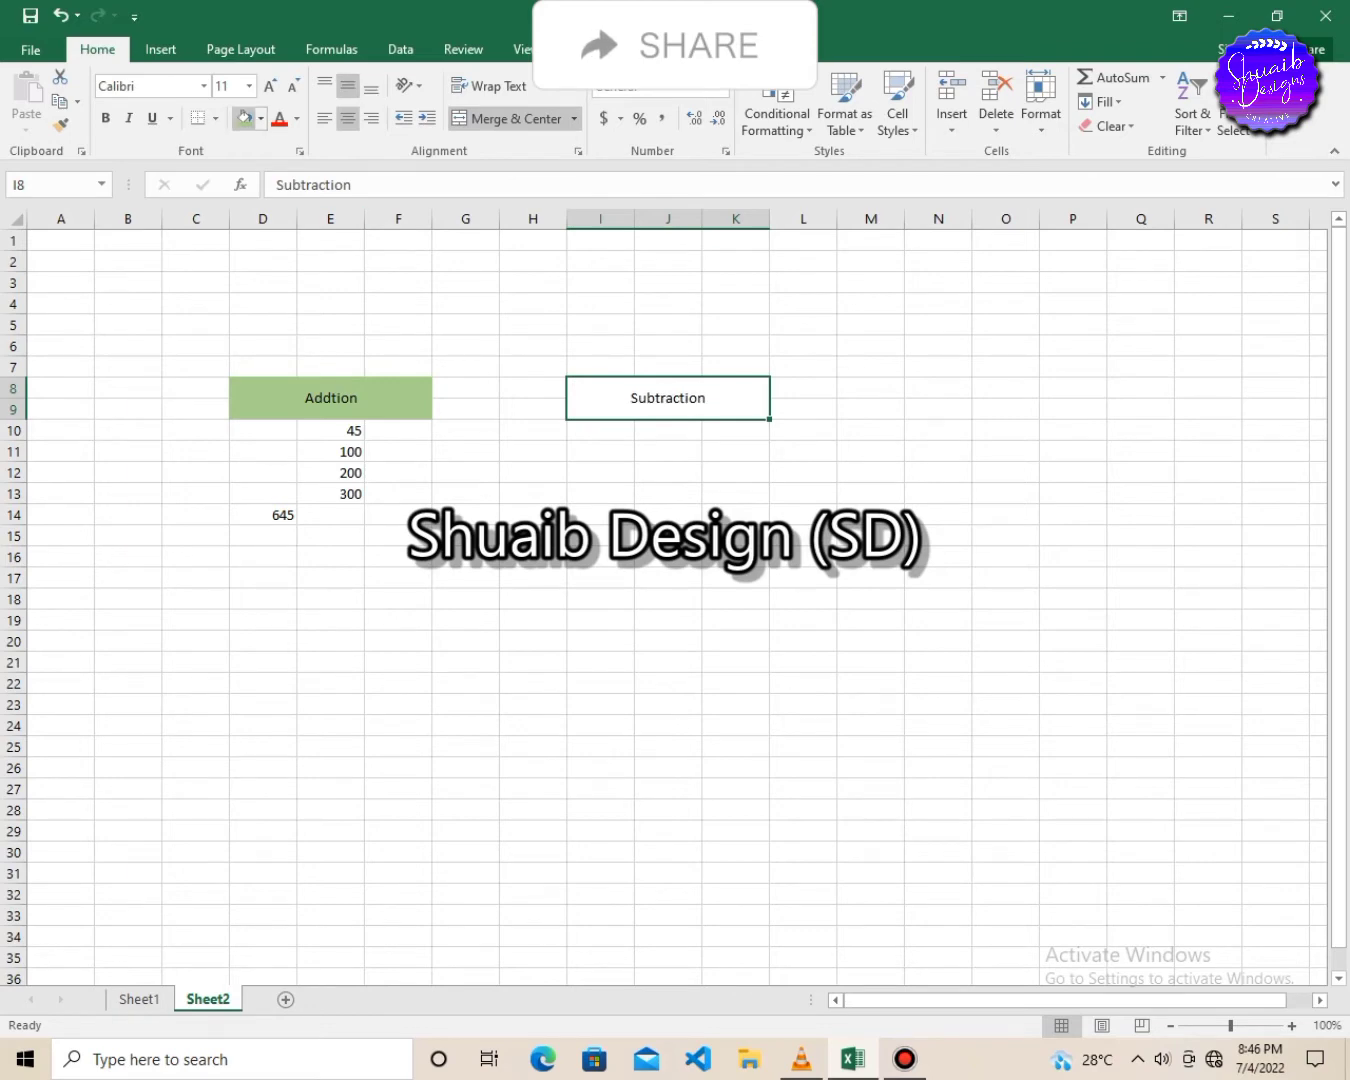
click(244, 118)
Step: Enter the numbers 100 and 28 in cells J10 and J11 under the Subtraction heading
click(668, 431)
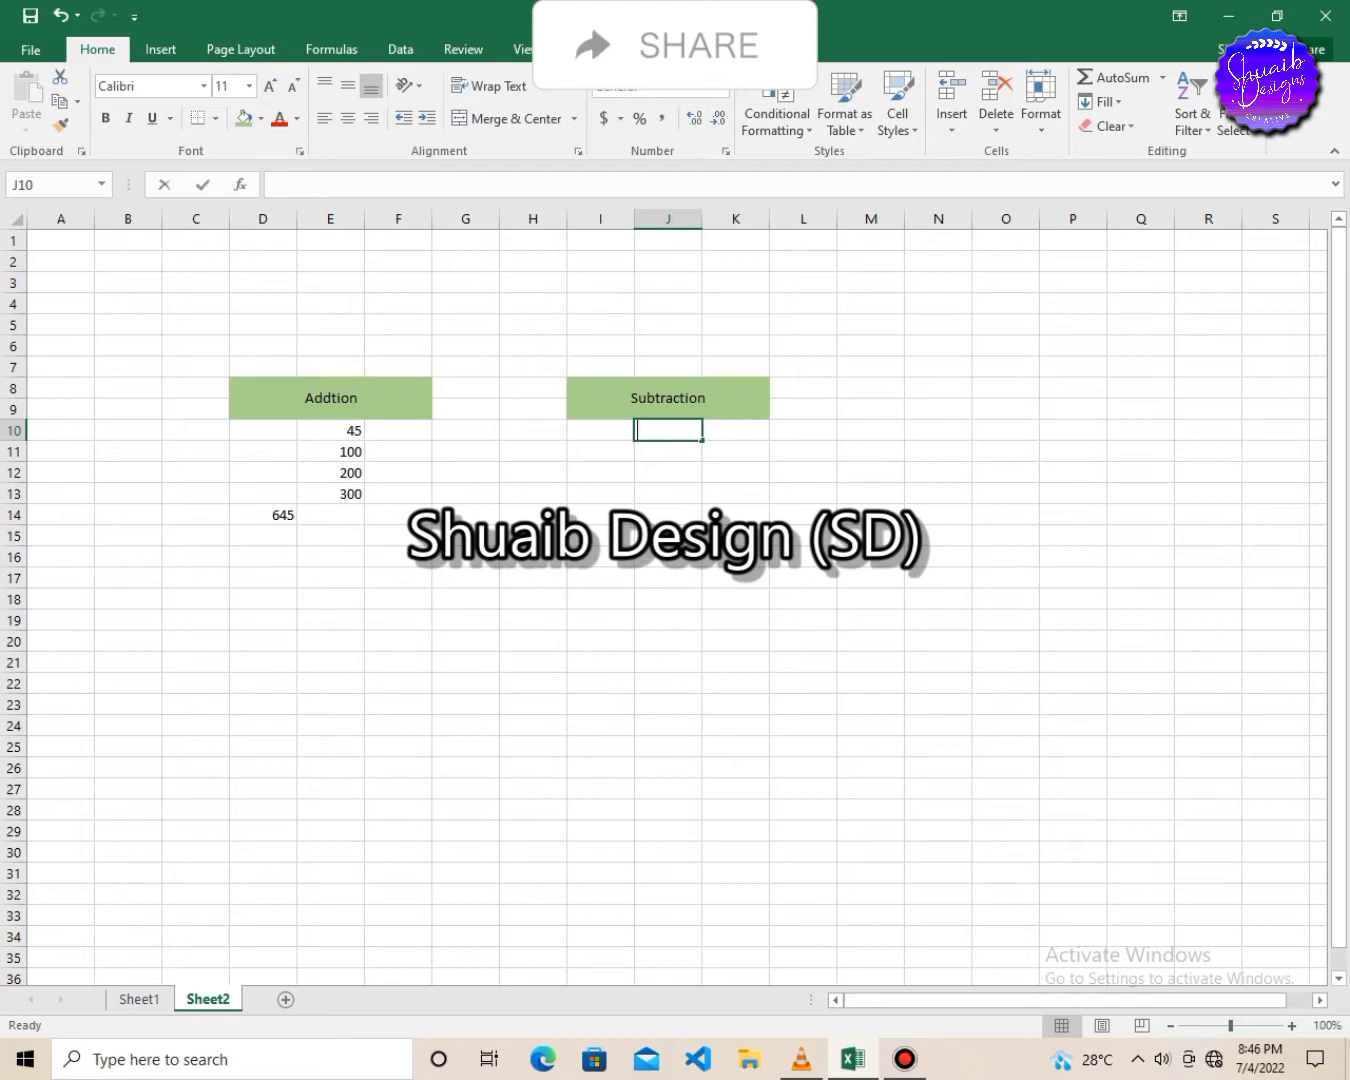
text(100)
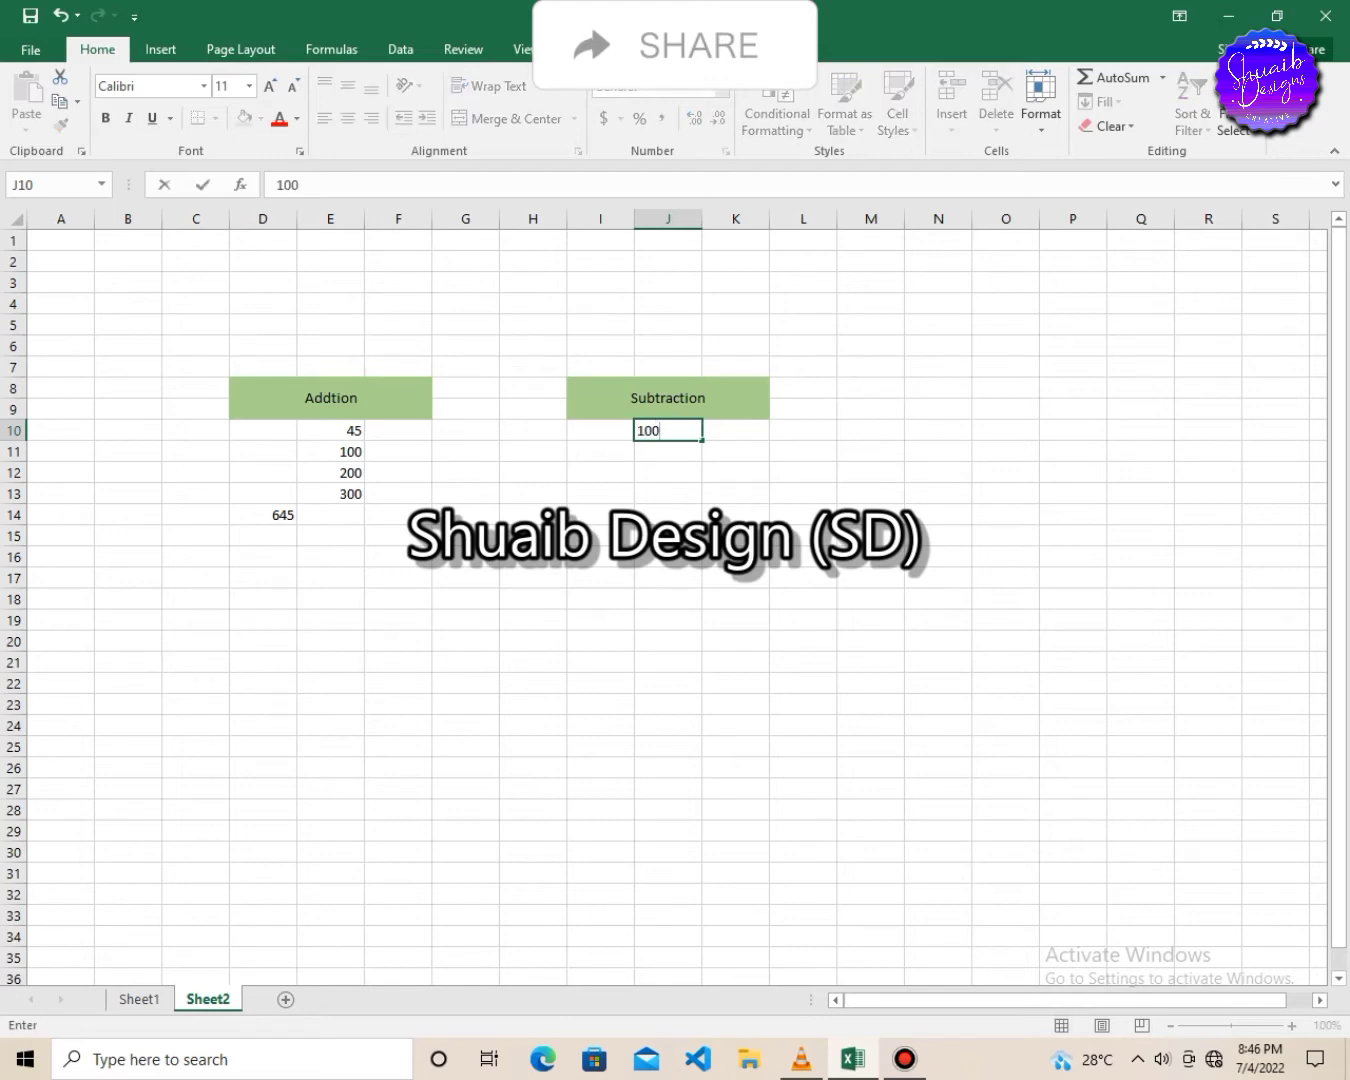
key(Return)
text(28)
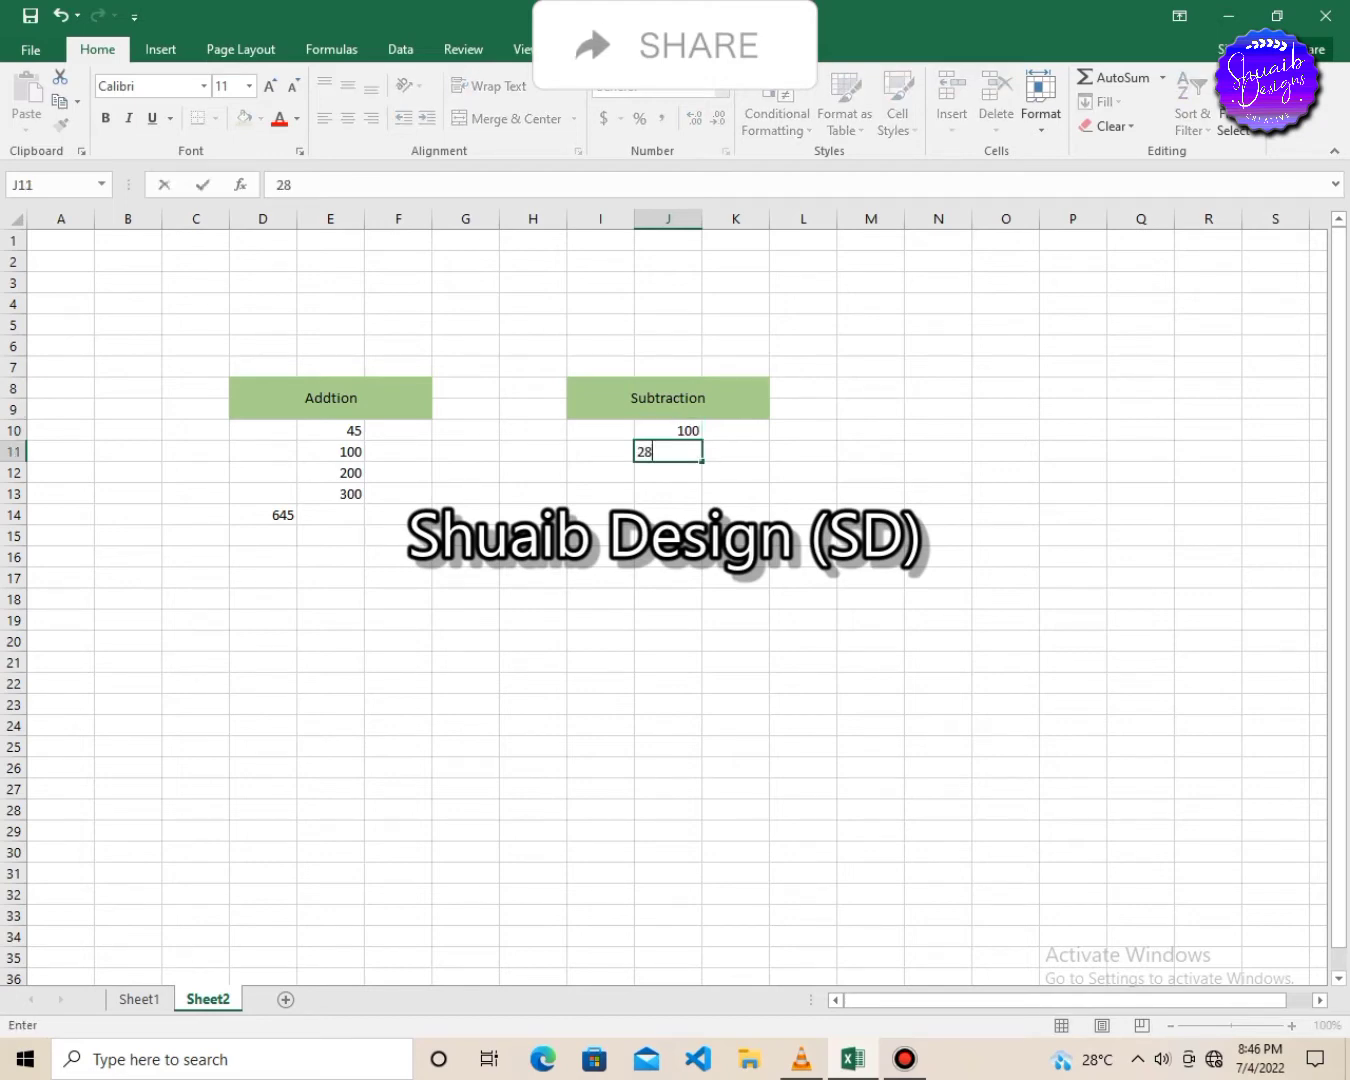
key(Return)
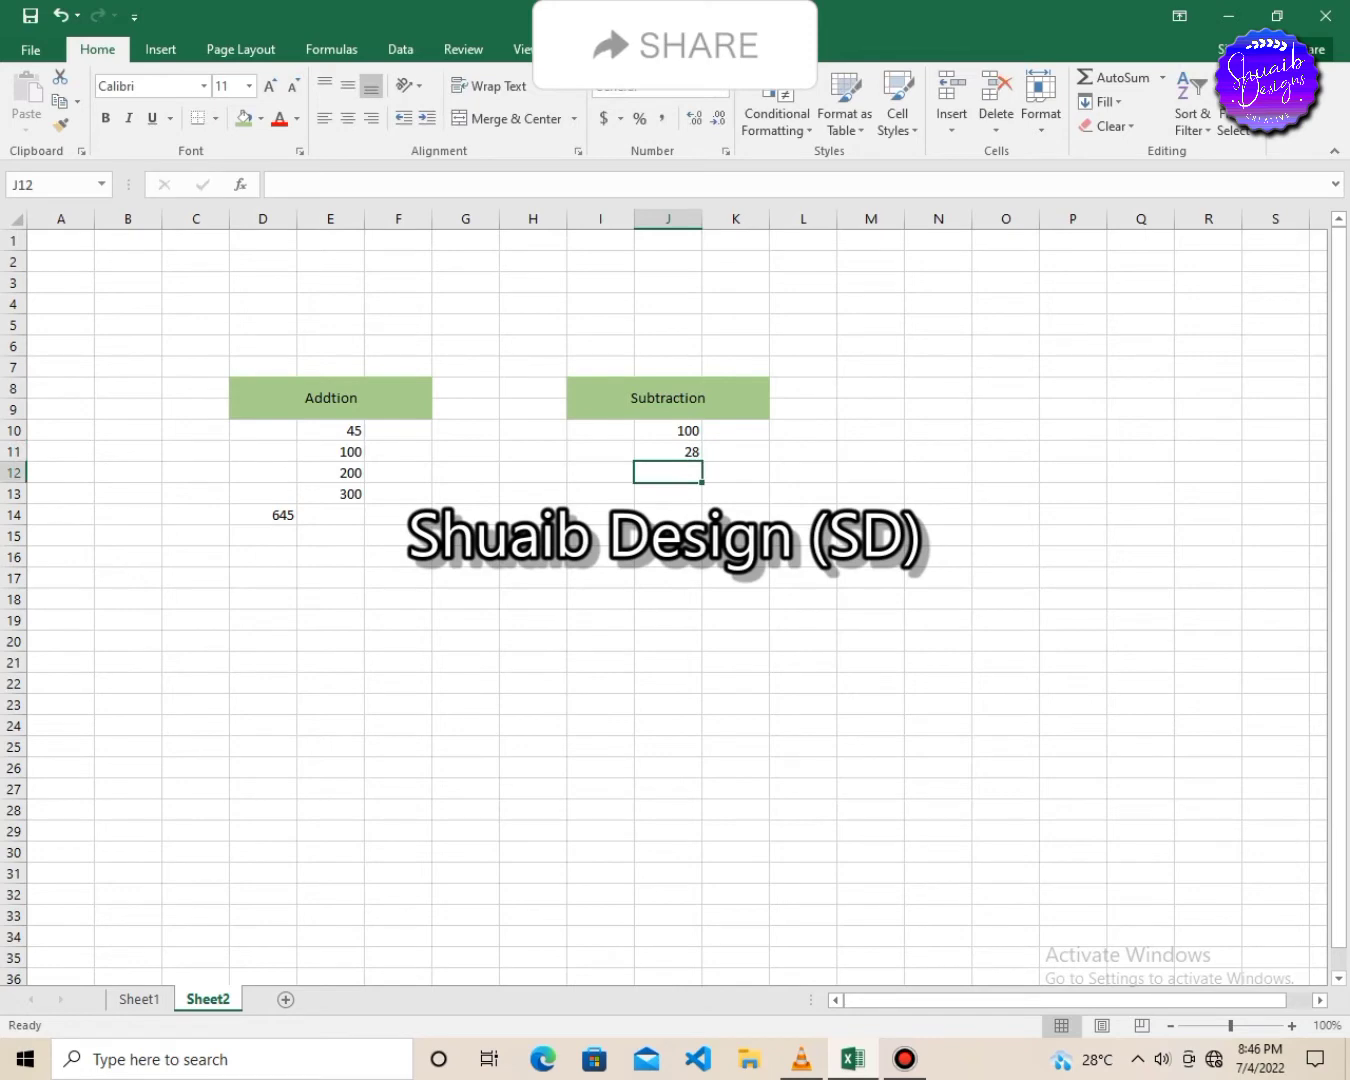
Step: Try to calculate the difference in cell J12 with the formula =sum(J10-J11:J12)
text(=su)
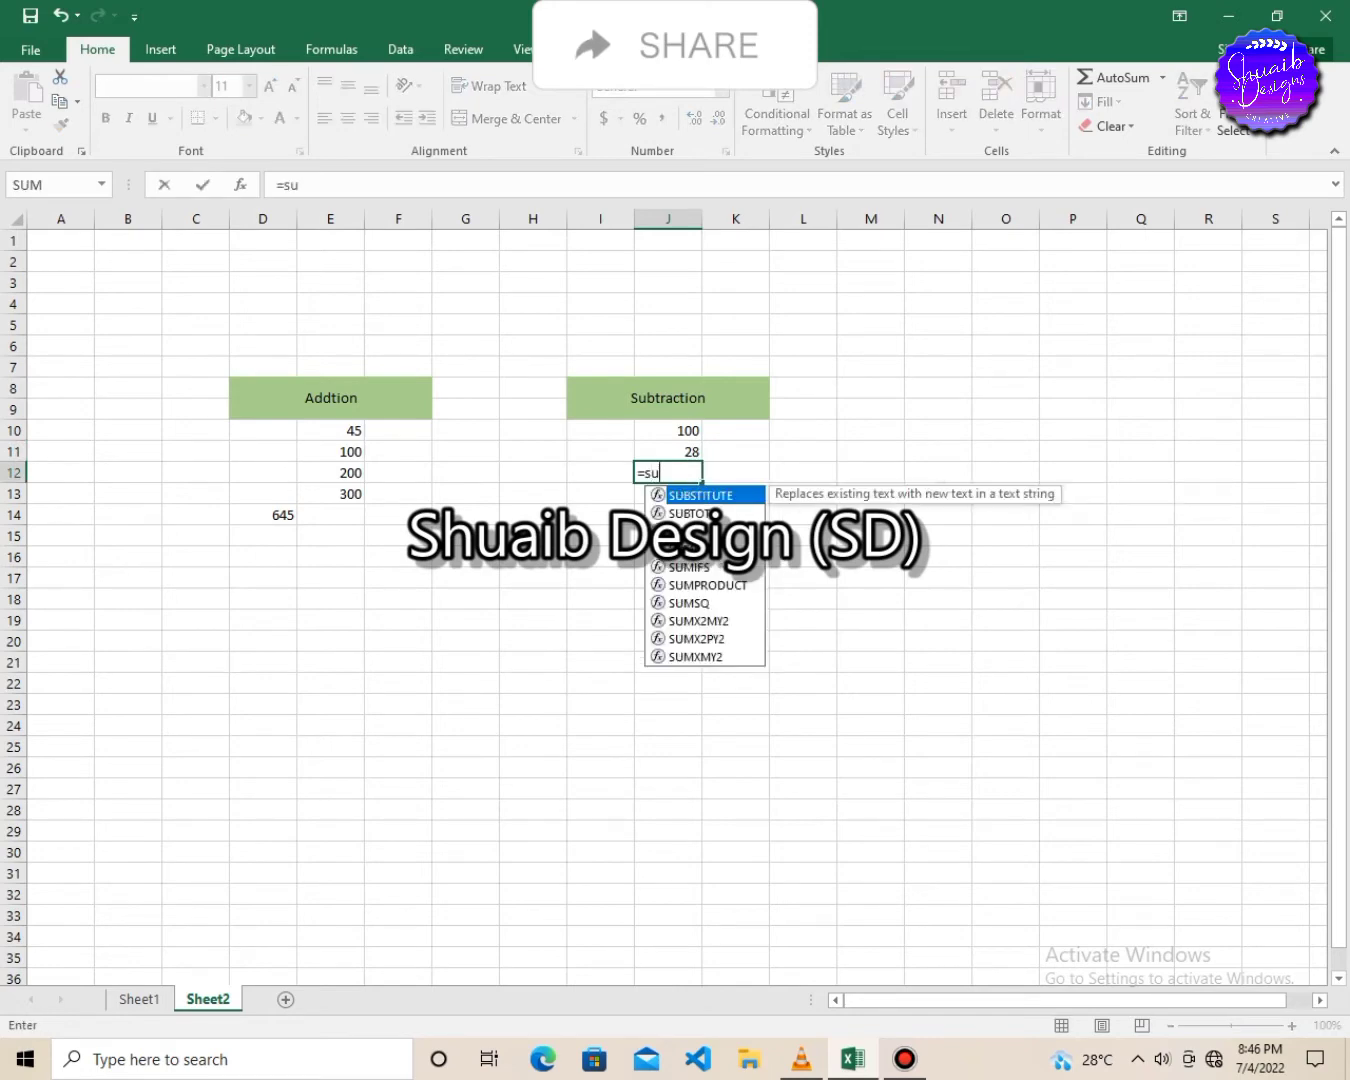
text(m()
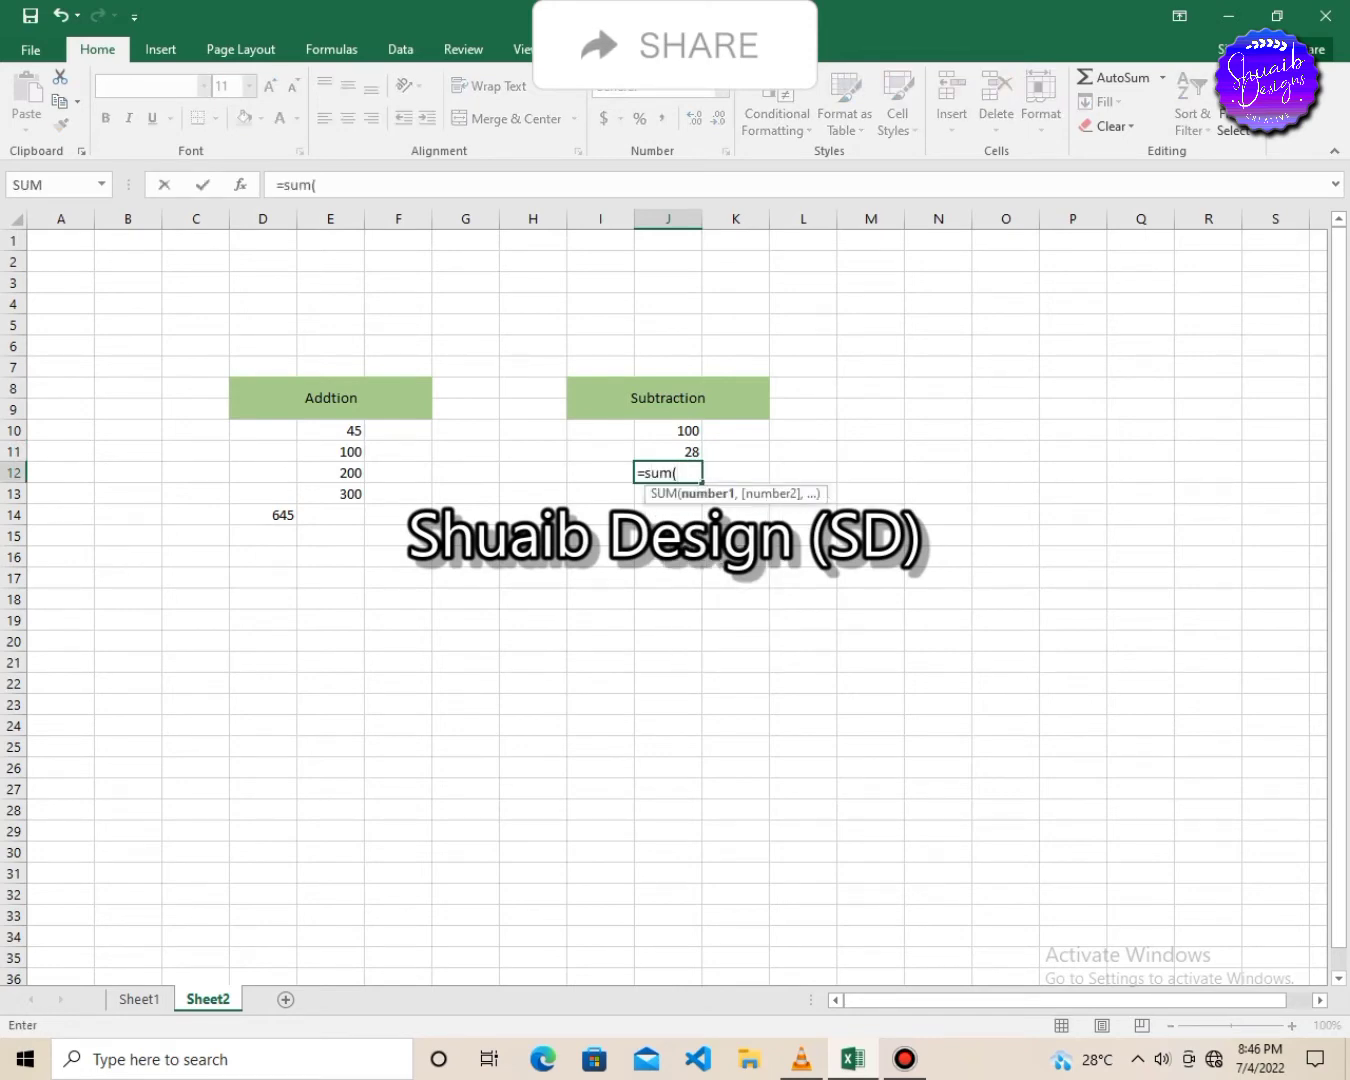
click(668, 431)
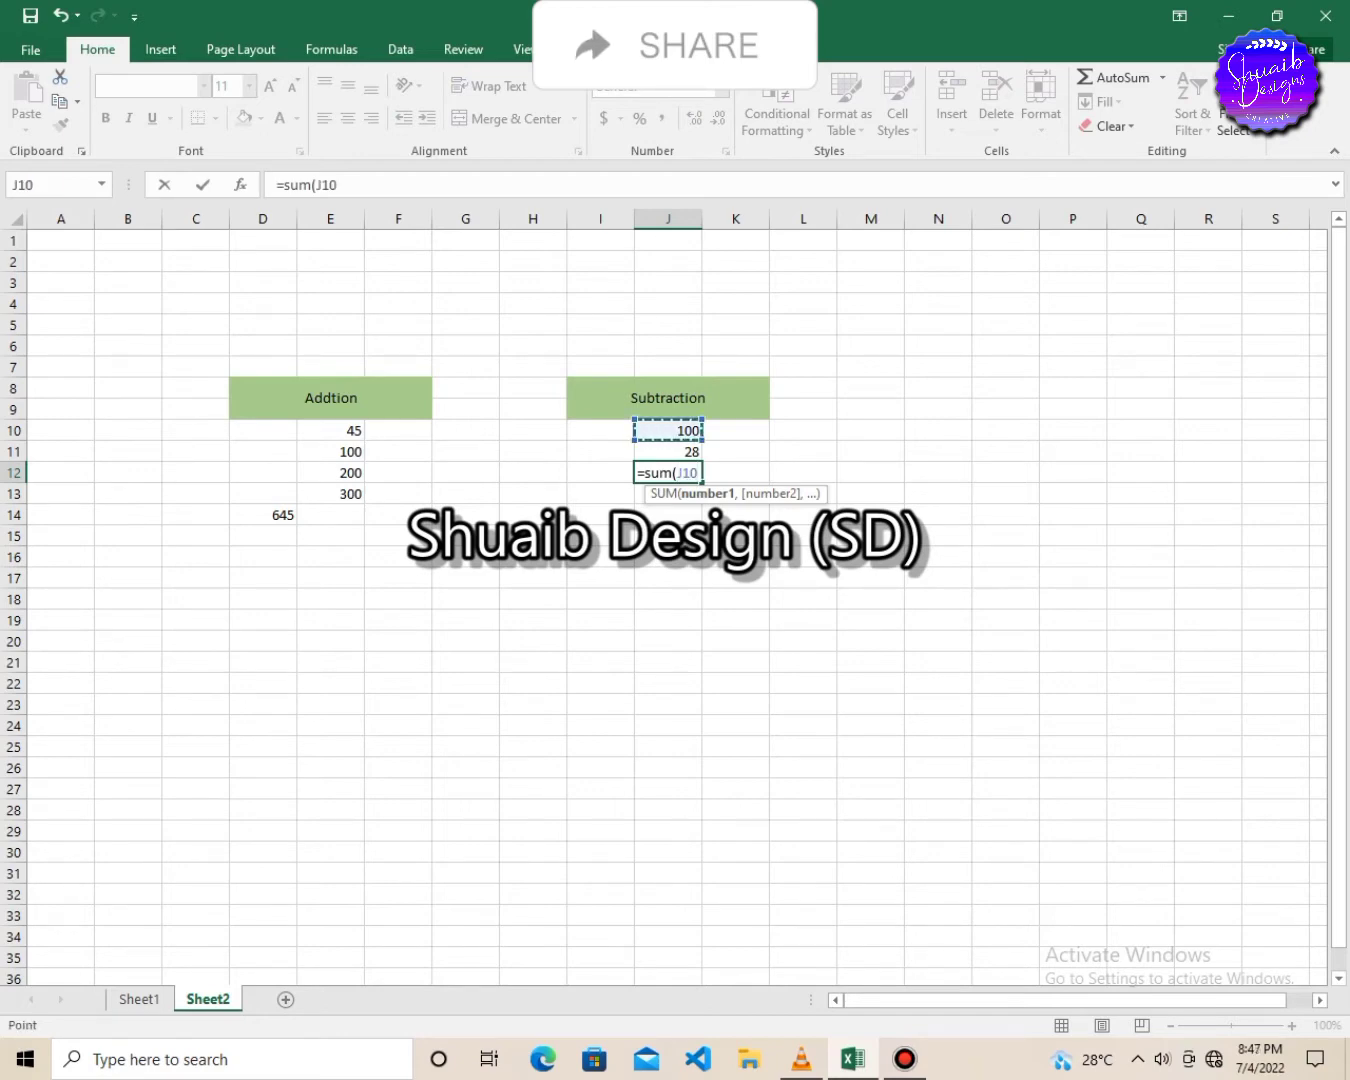
text(-)
key(shift+Down)
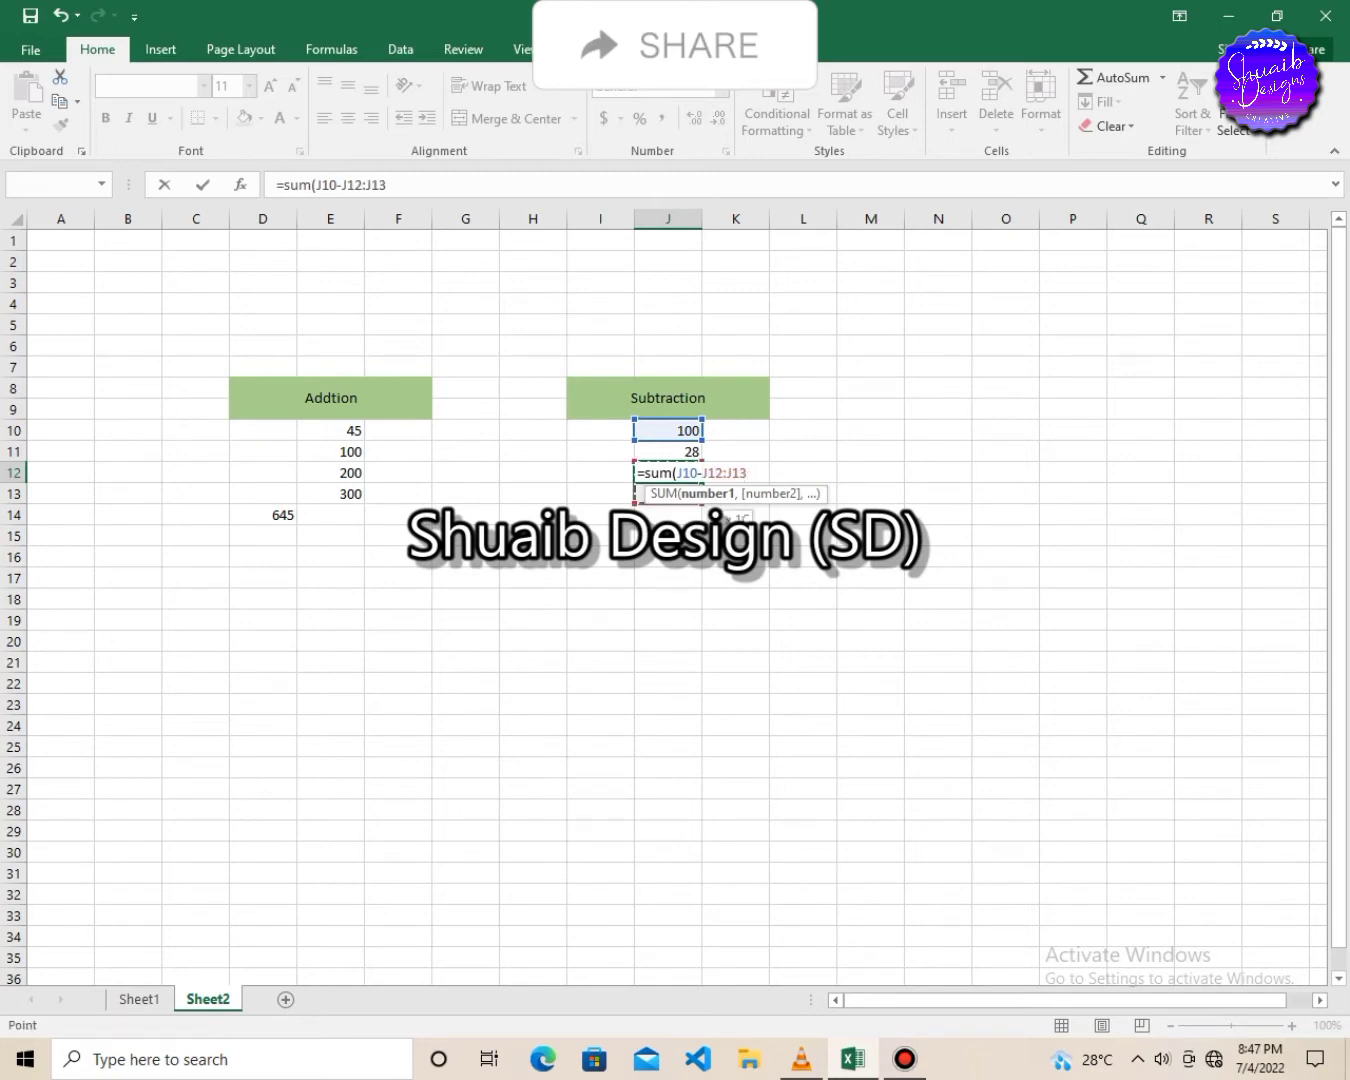
key(shift+Up)
key(shift+Up)
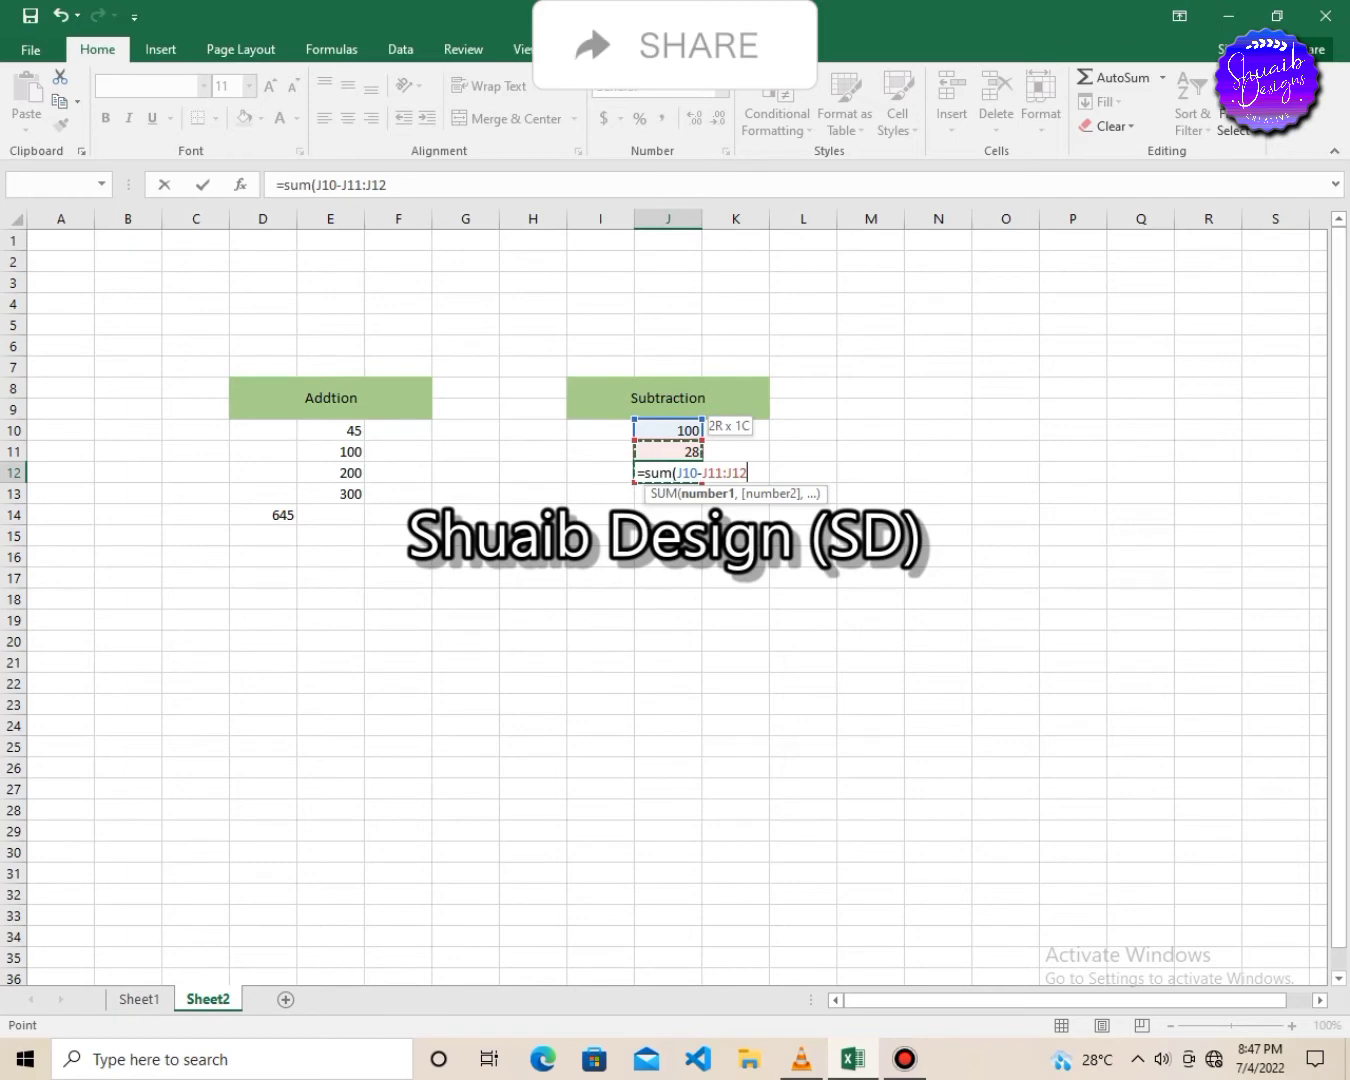
text())
key(Return)
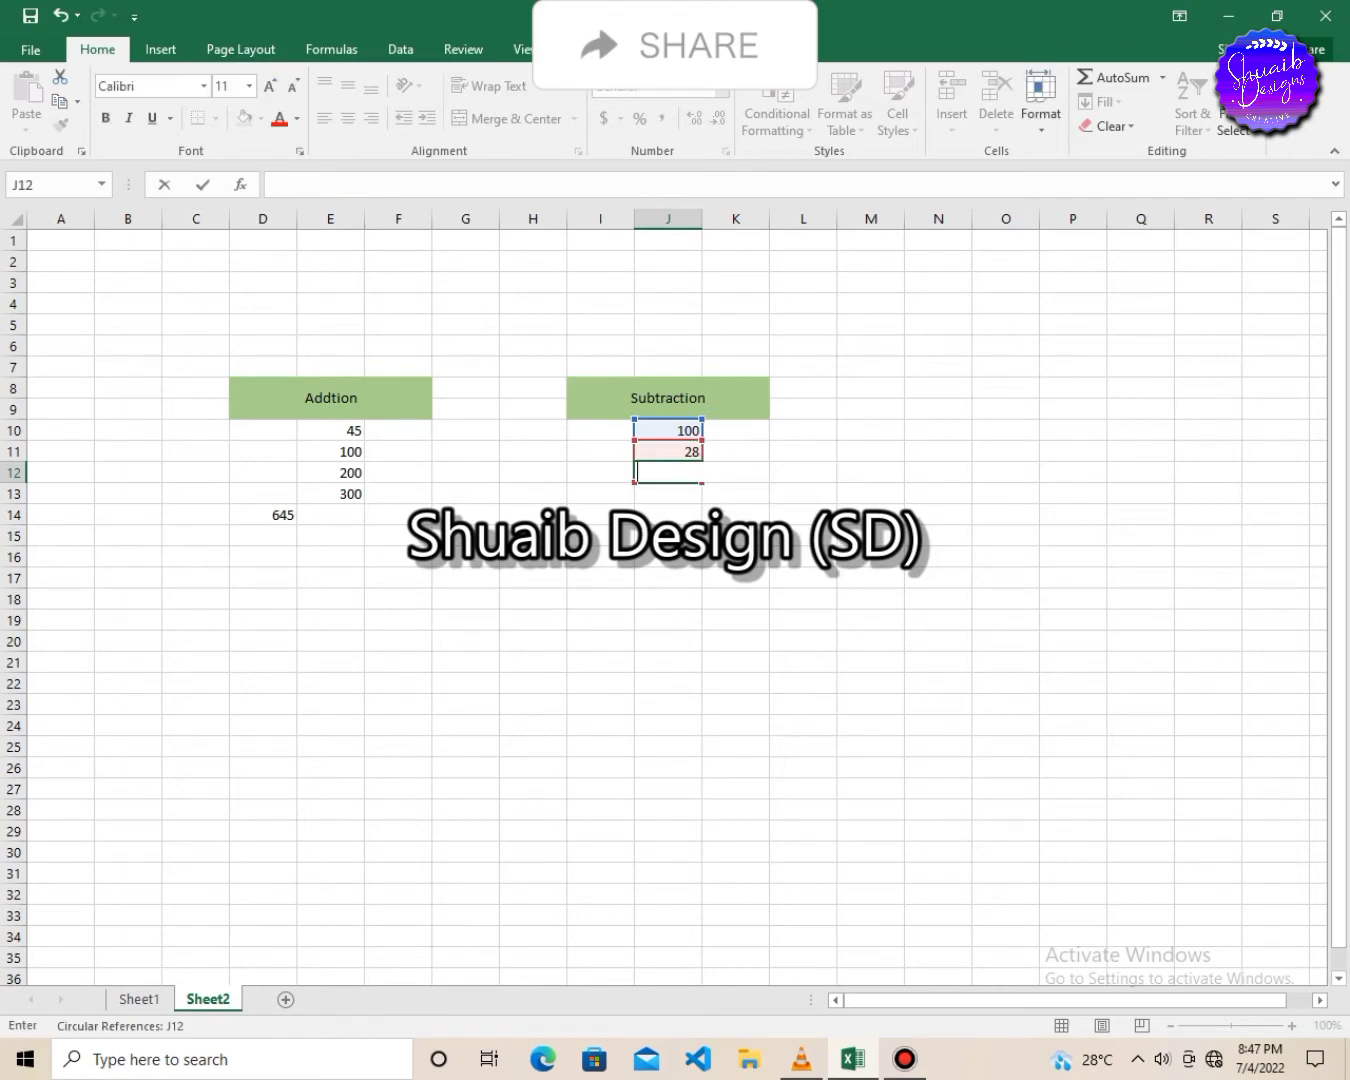
Step: Subtract J11 from J10 with the formula =sum(J10-J11) in cell I14
click(600, 515)
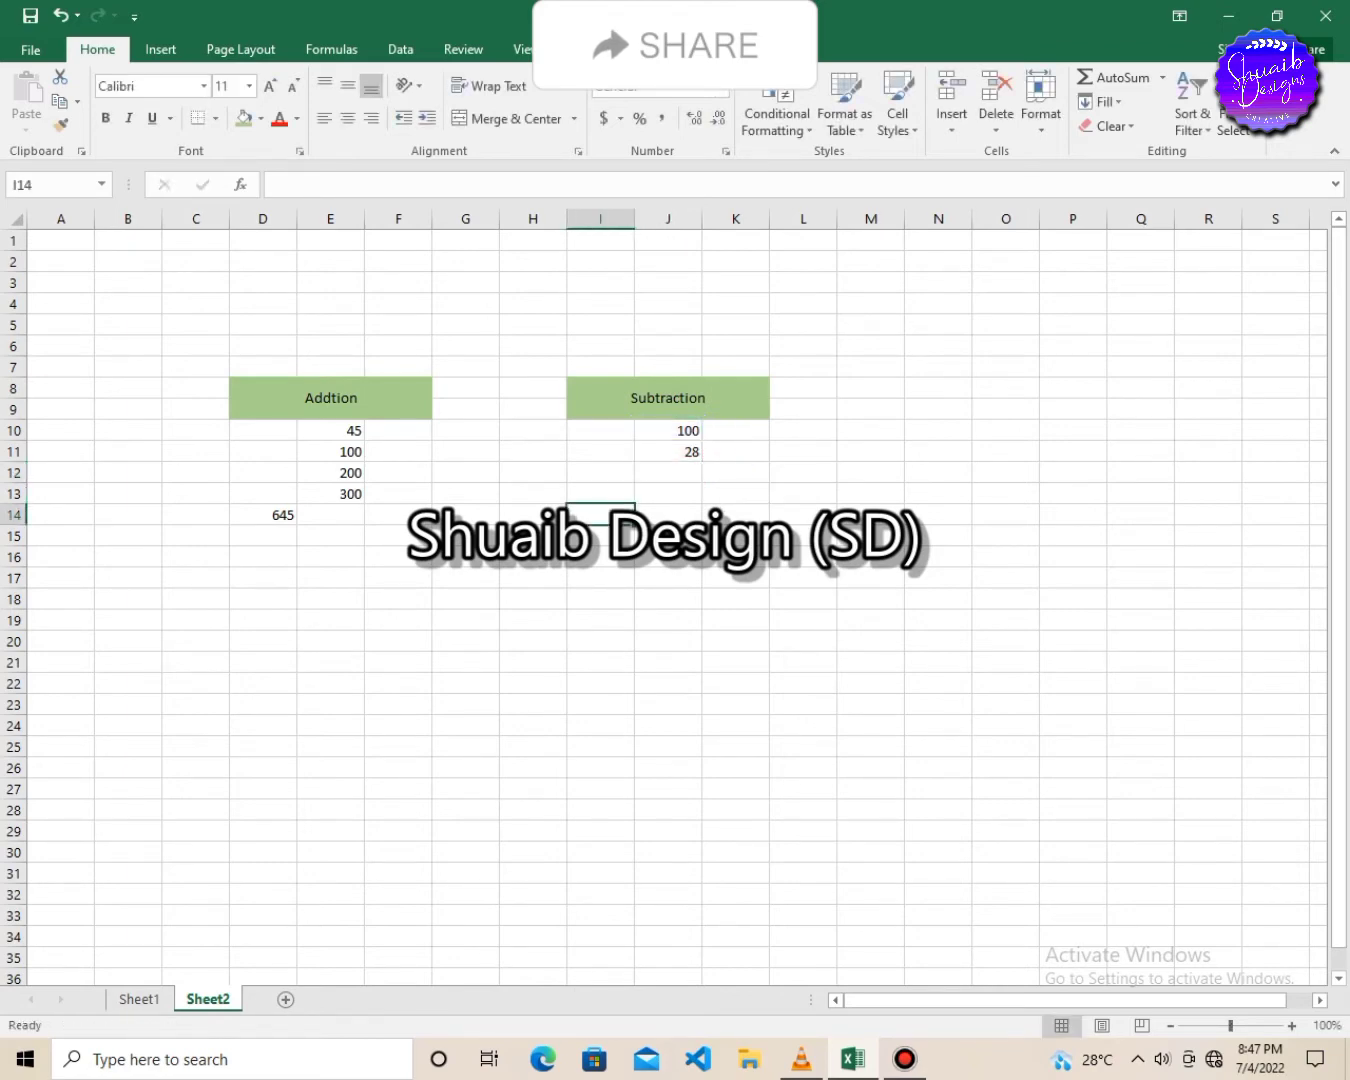
text(=sum)
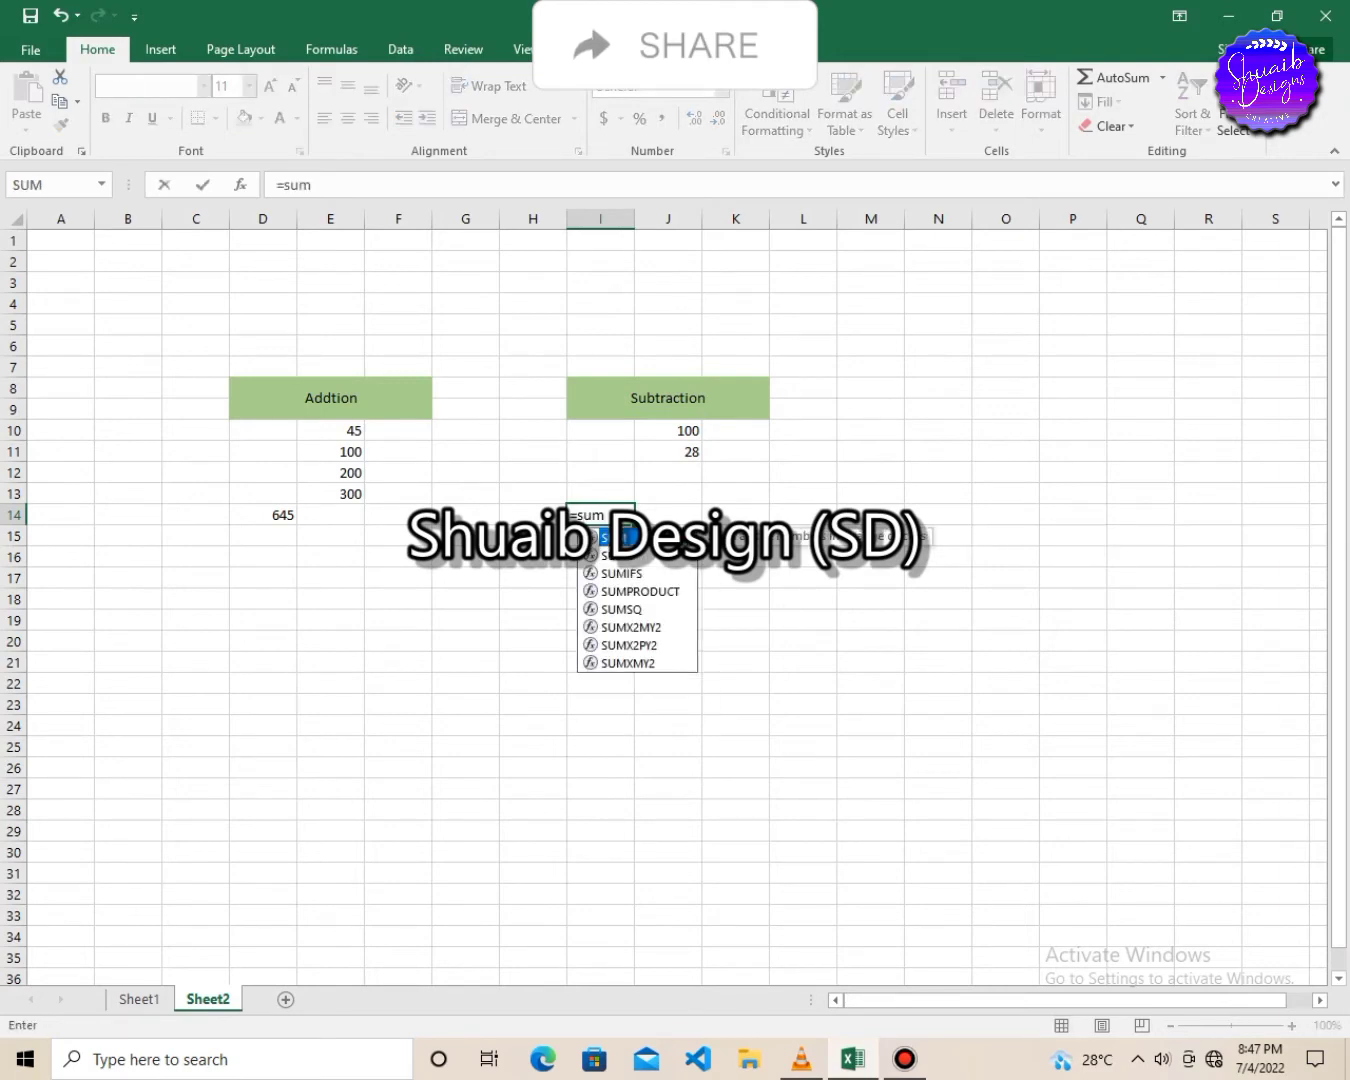
text(()
click(667, 430)
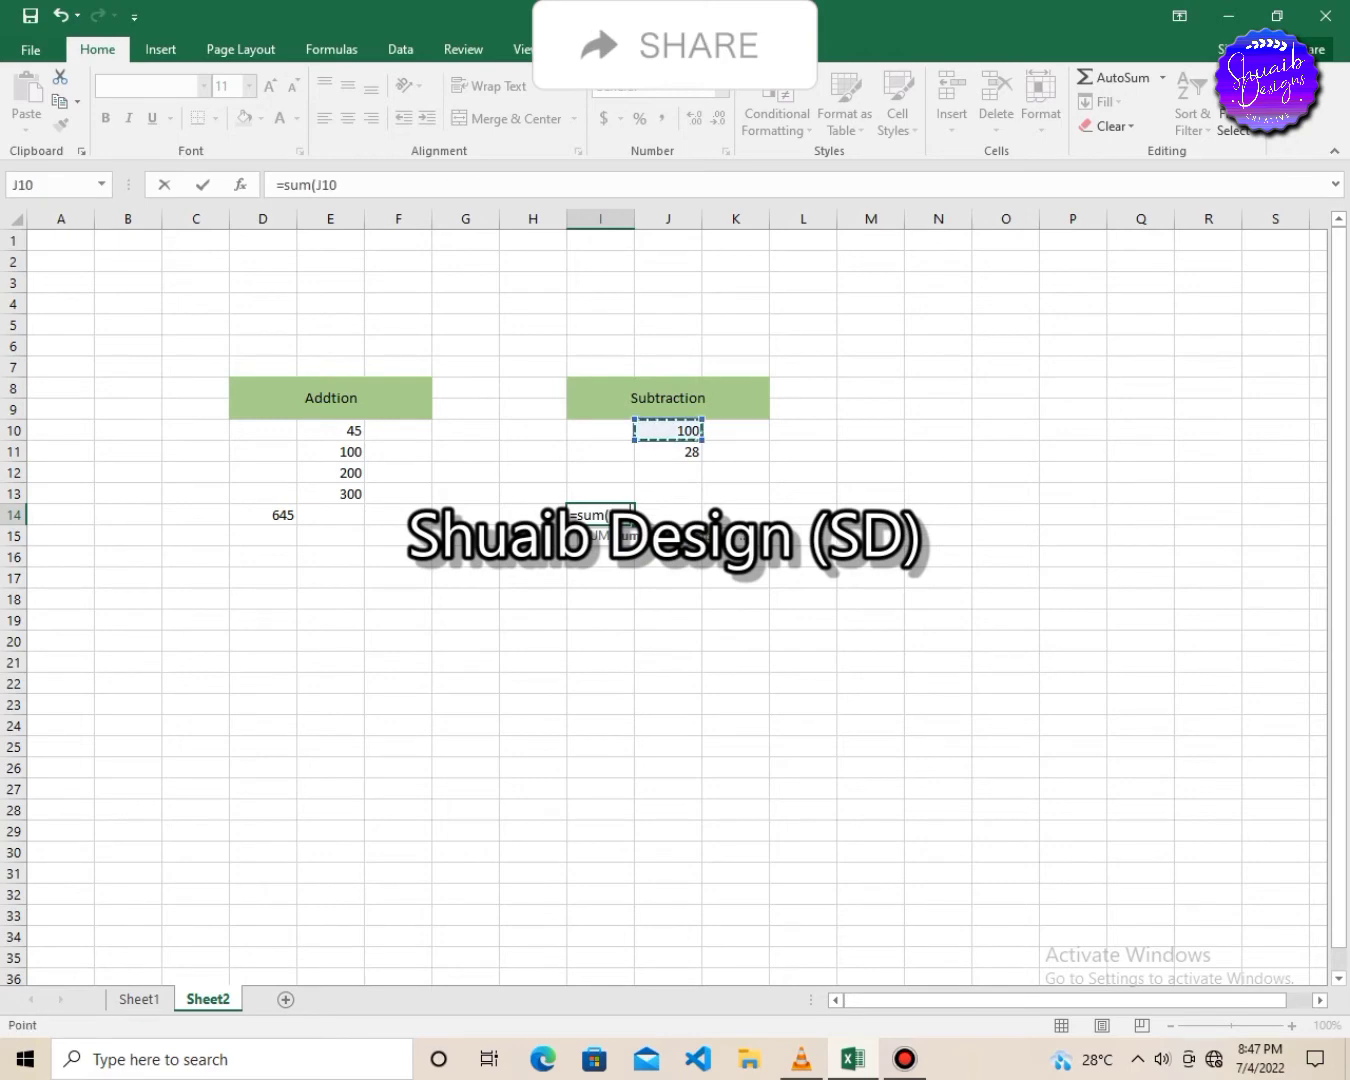
text(-)
drag(601, 514, 600, 536)
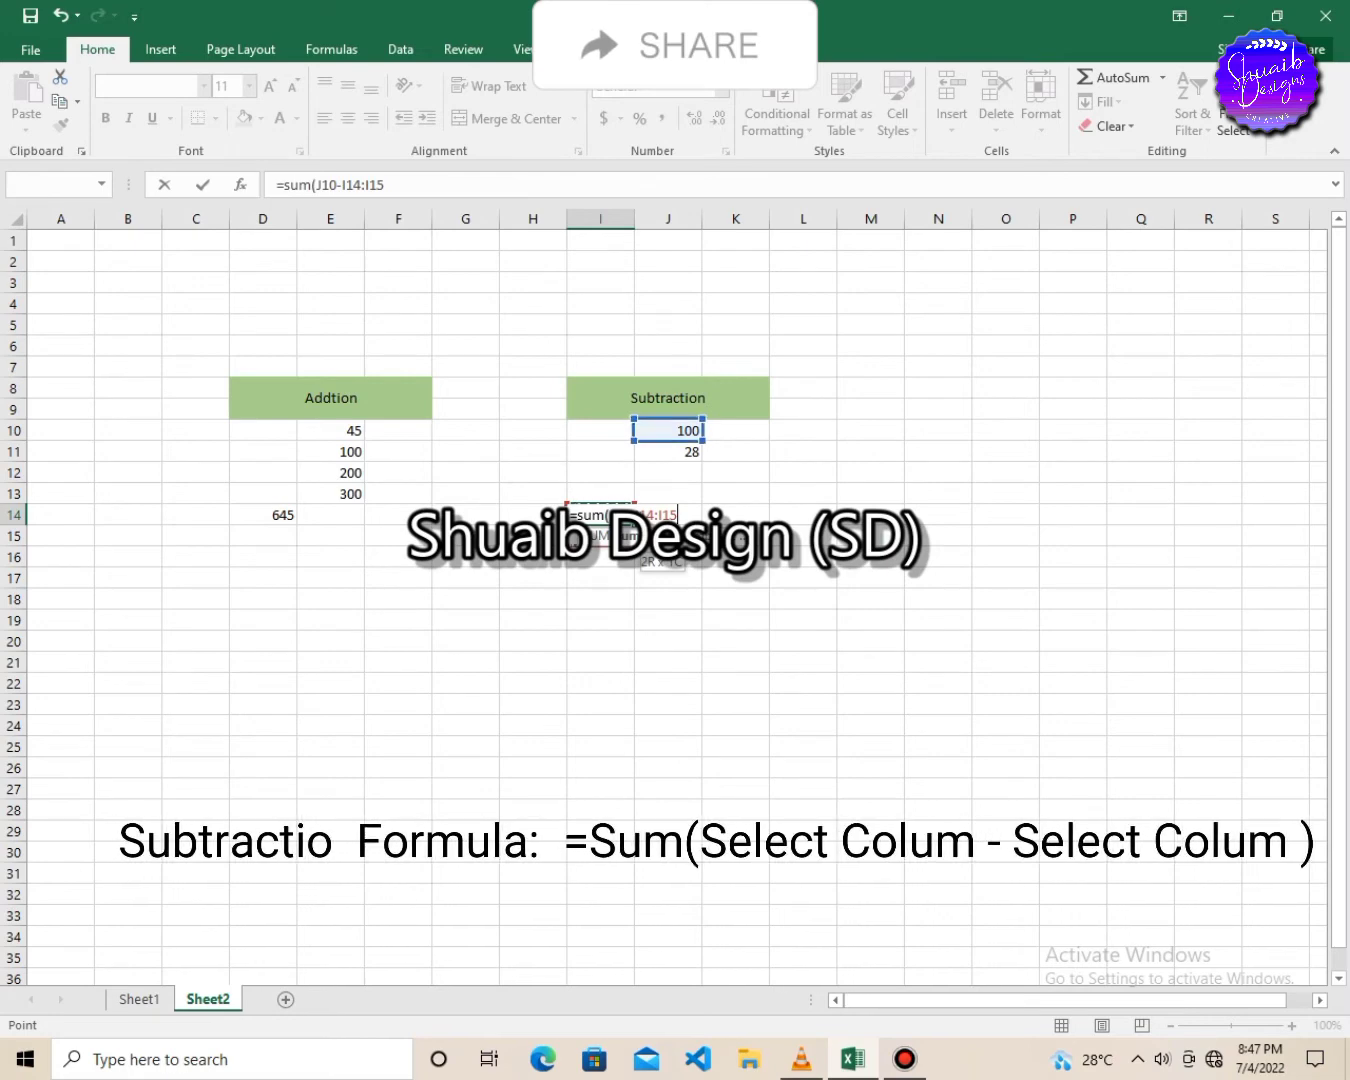
click(667, 453)
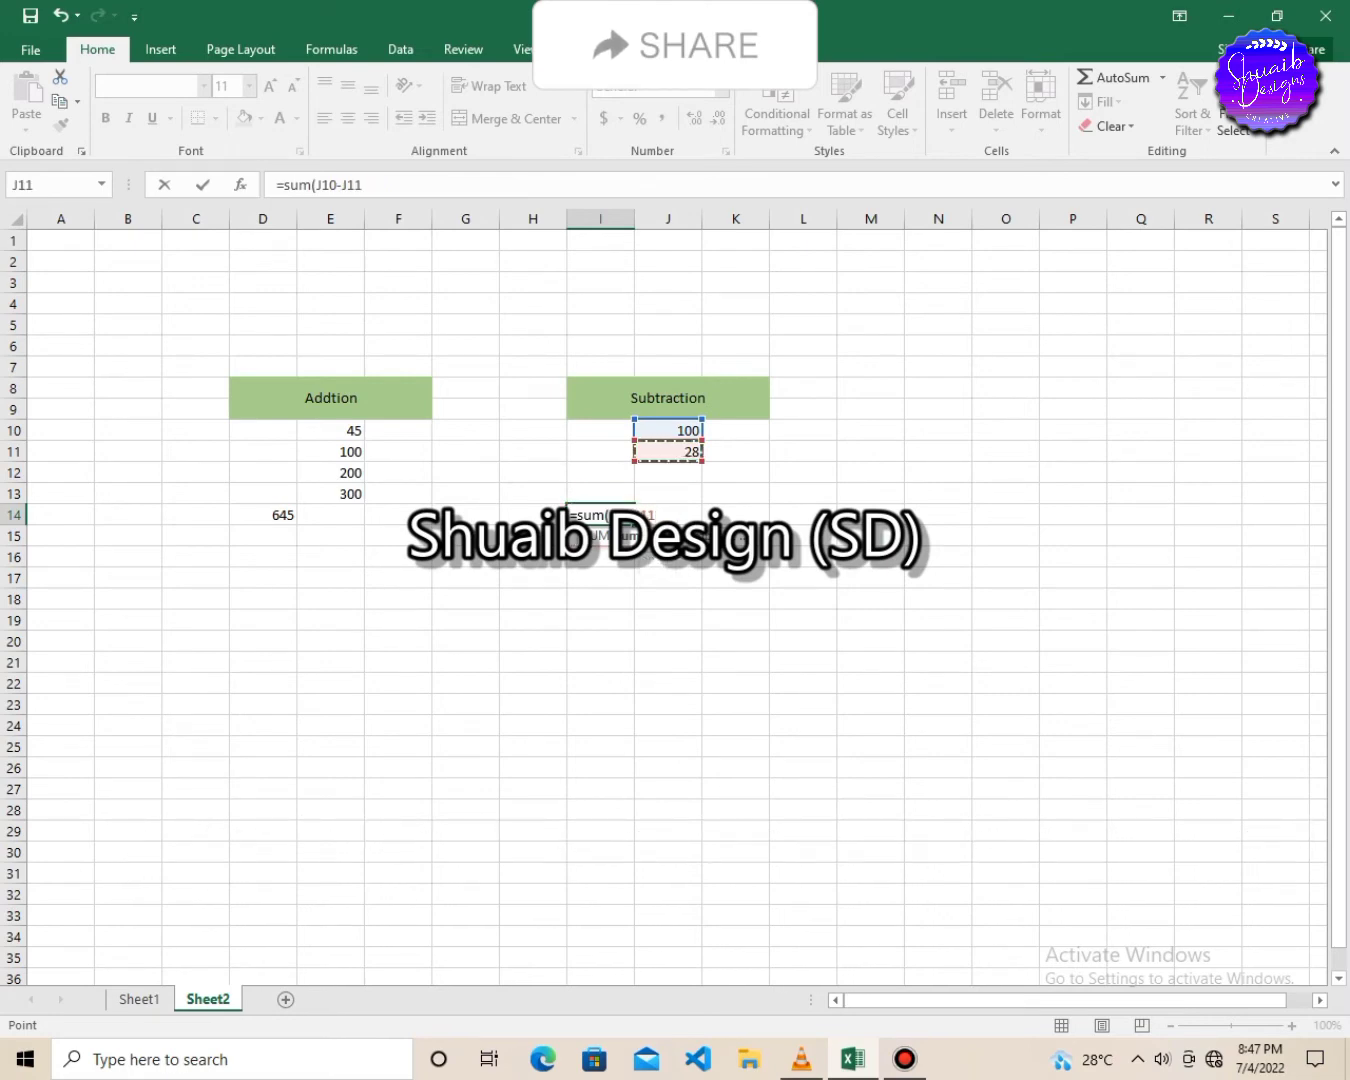
text())
key(Return)
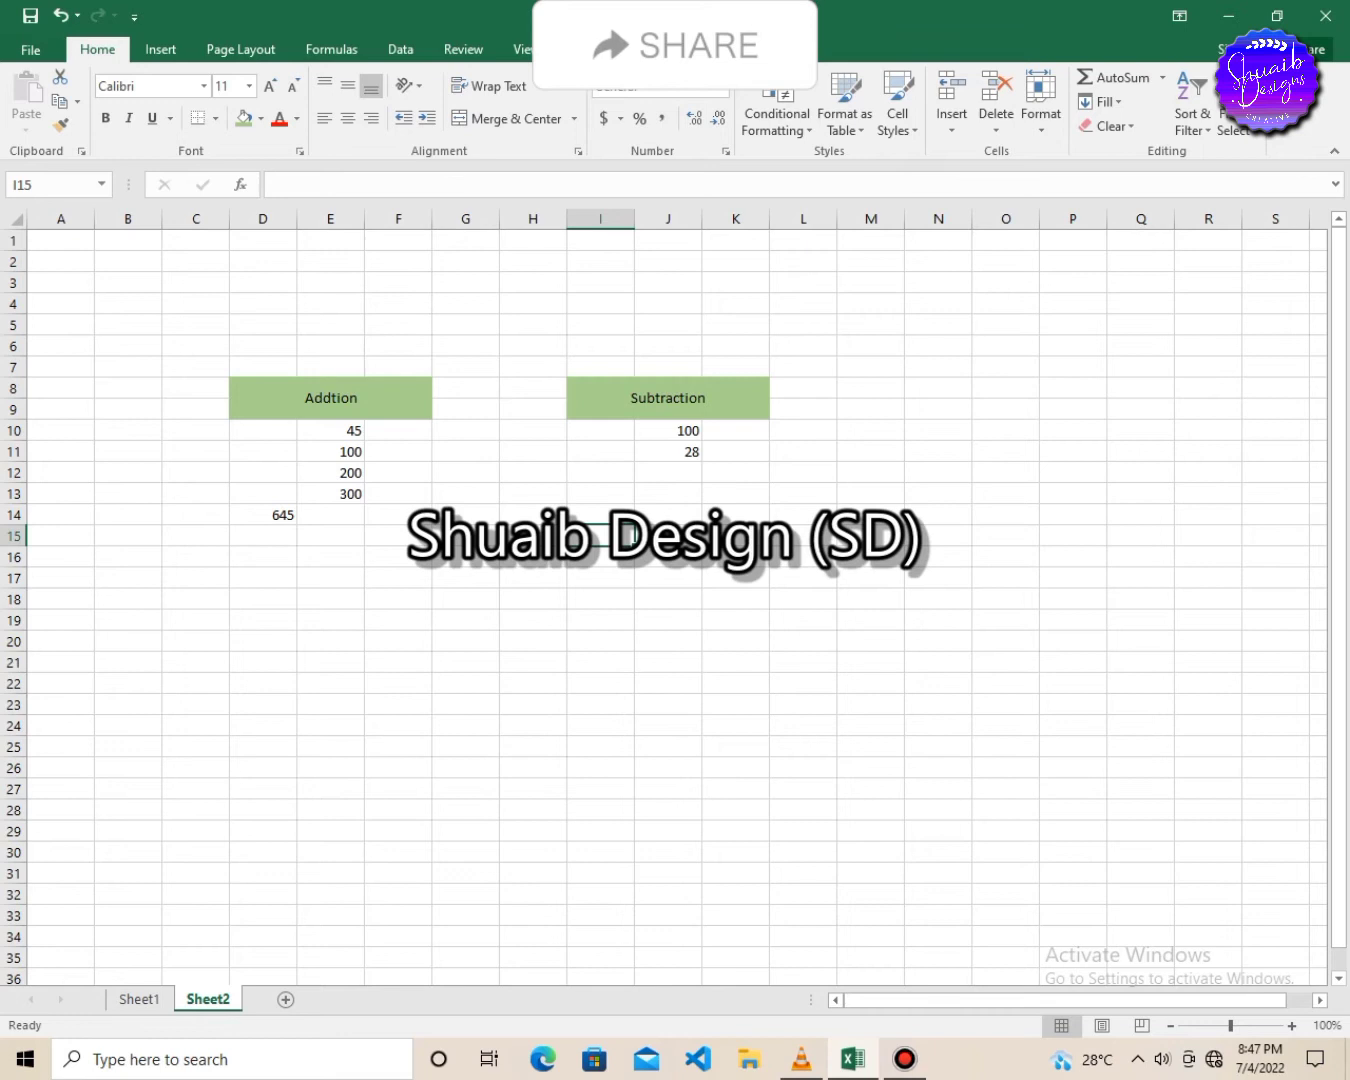
Step: Enter the heading Multyply in cell D20, below the Addtion example
click(263, 641)
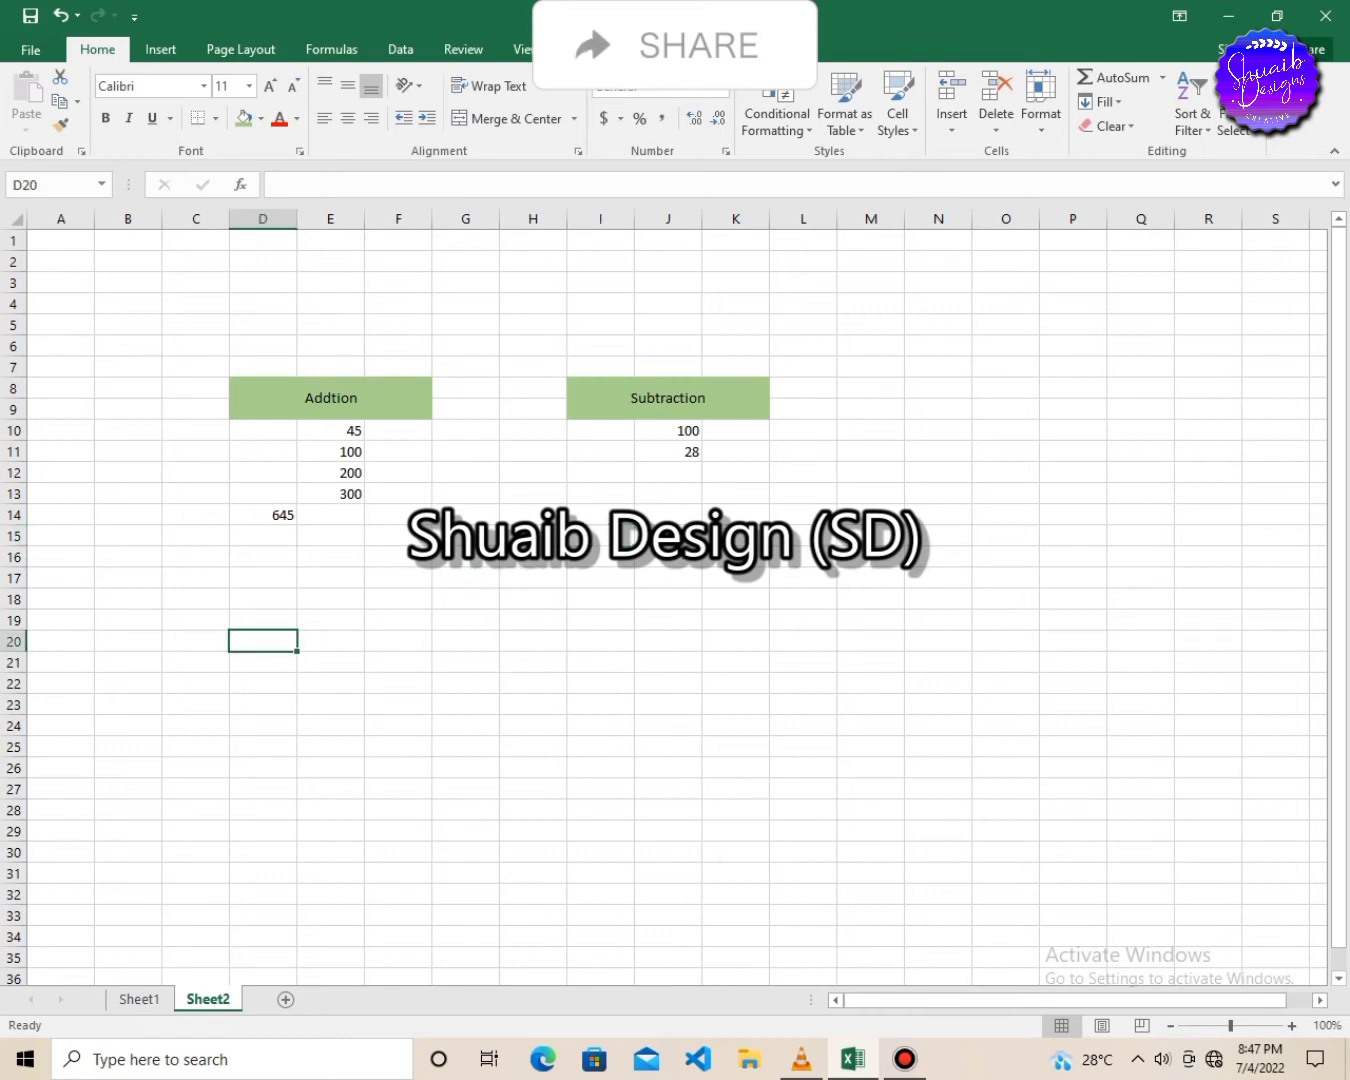
text(Mu)
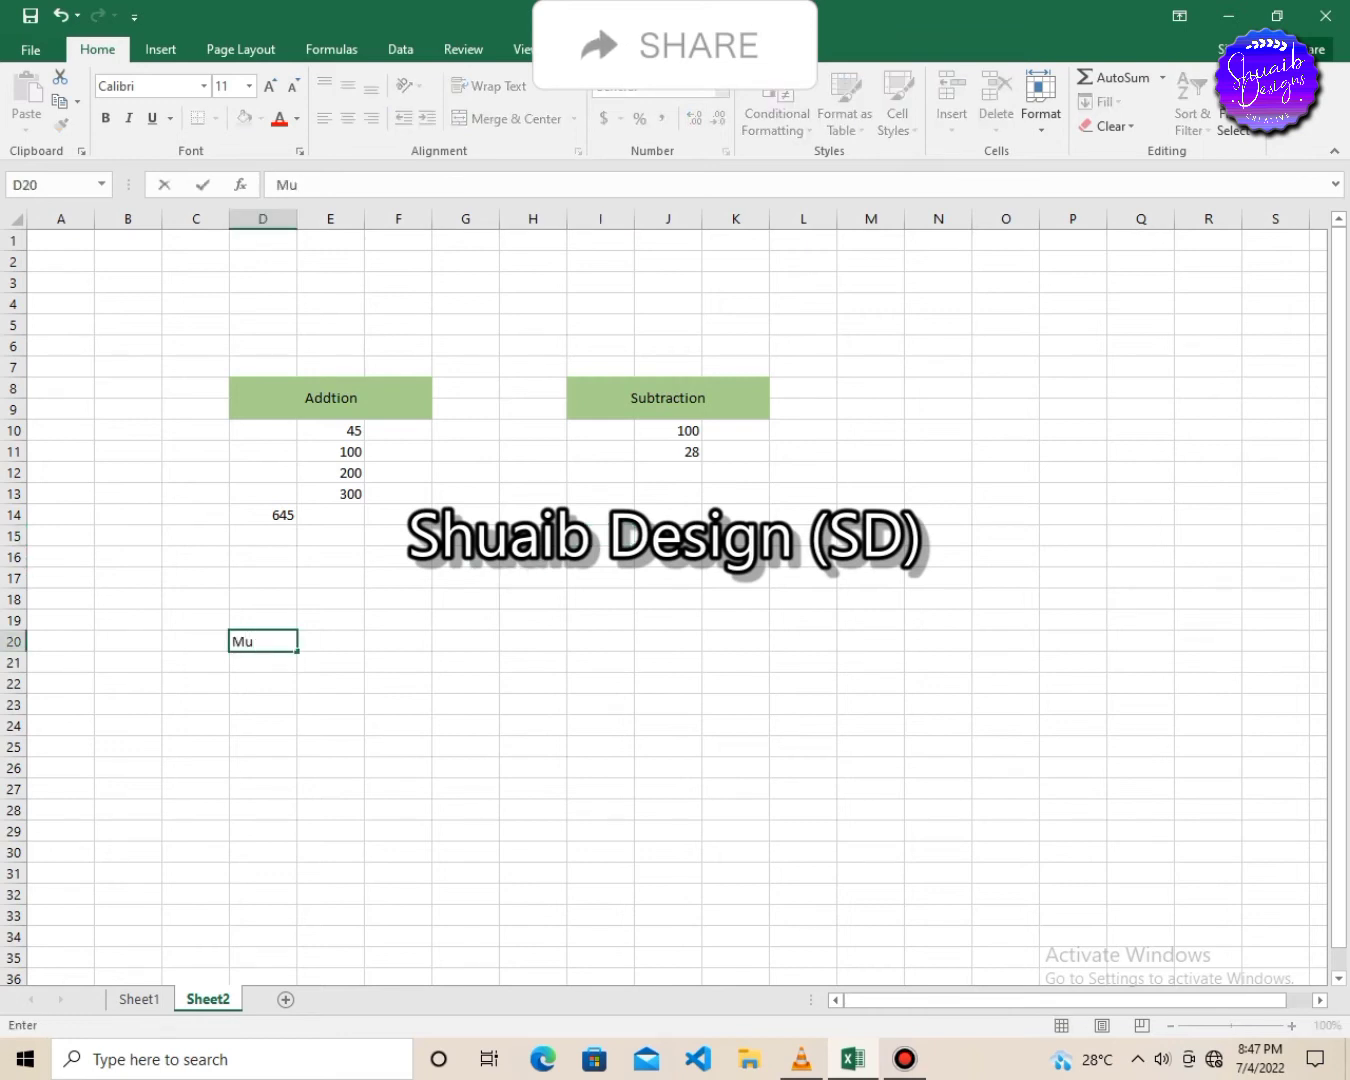
text(ltyply)
Step: Merge and centre the Multyply heading across D20:F21, middle-align it vertically and fill it with the same green as the other headings
drag(262, 642, 398, 663)
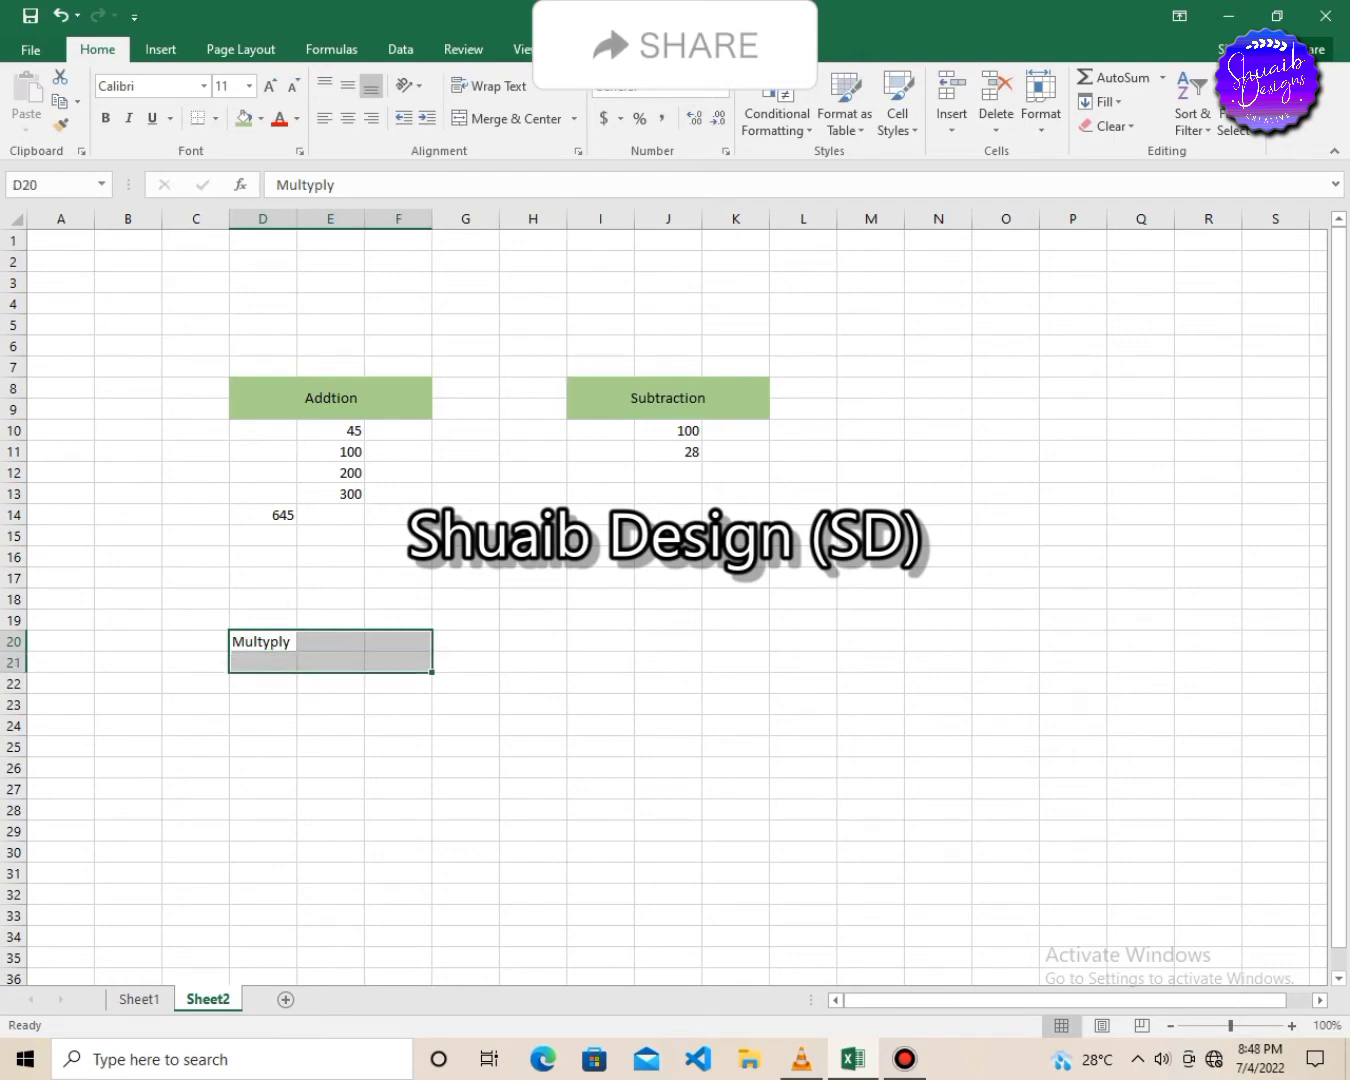
click(509, 118)
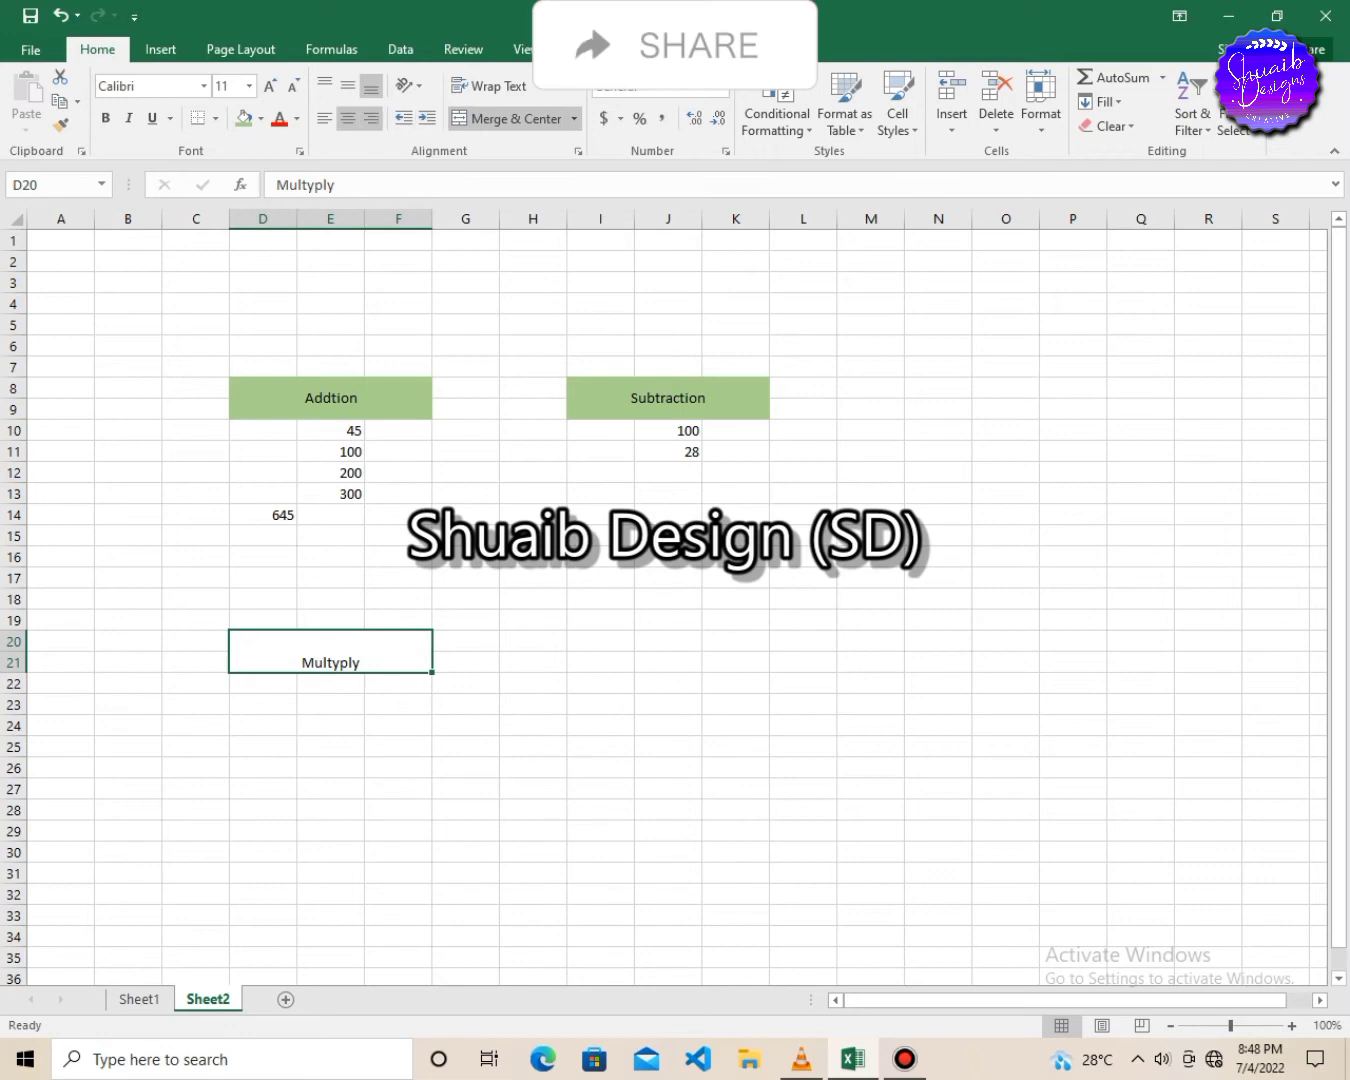
click(348, 85)
click(243, 119)
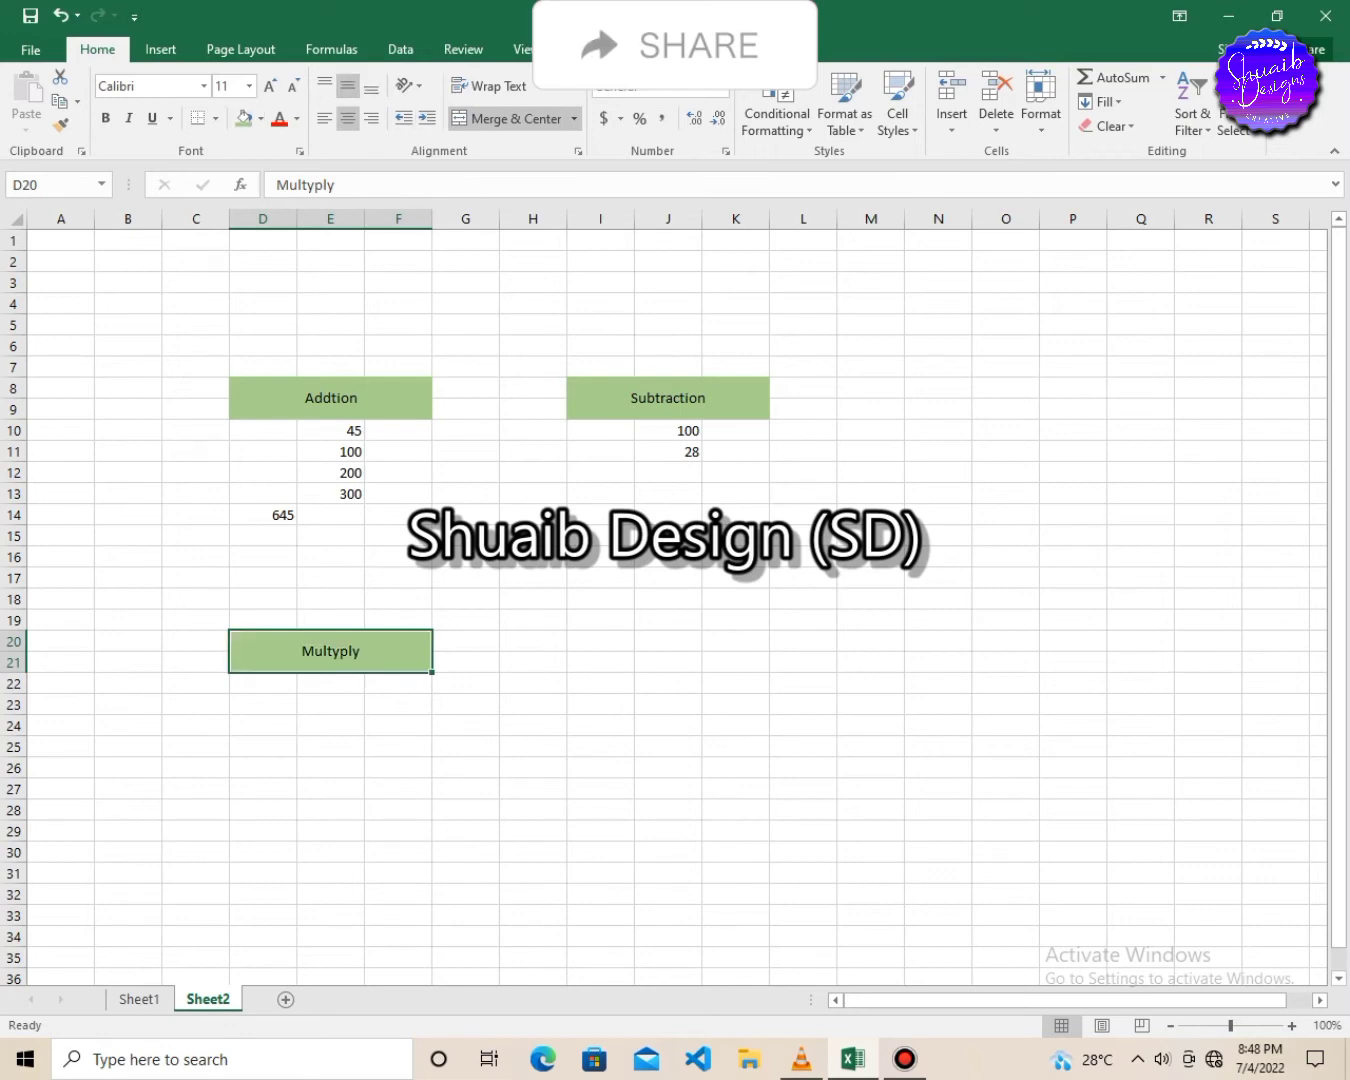
Step: Enter the numbers 100 and 70 in cells E23 and E24 under the Multyply heading
click(332, 705)
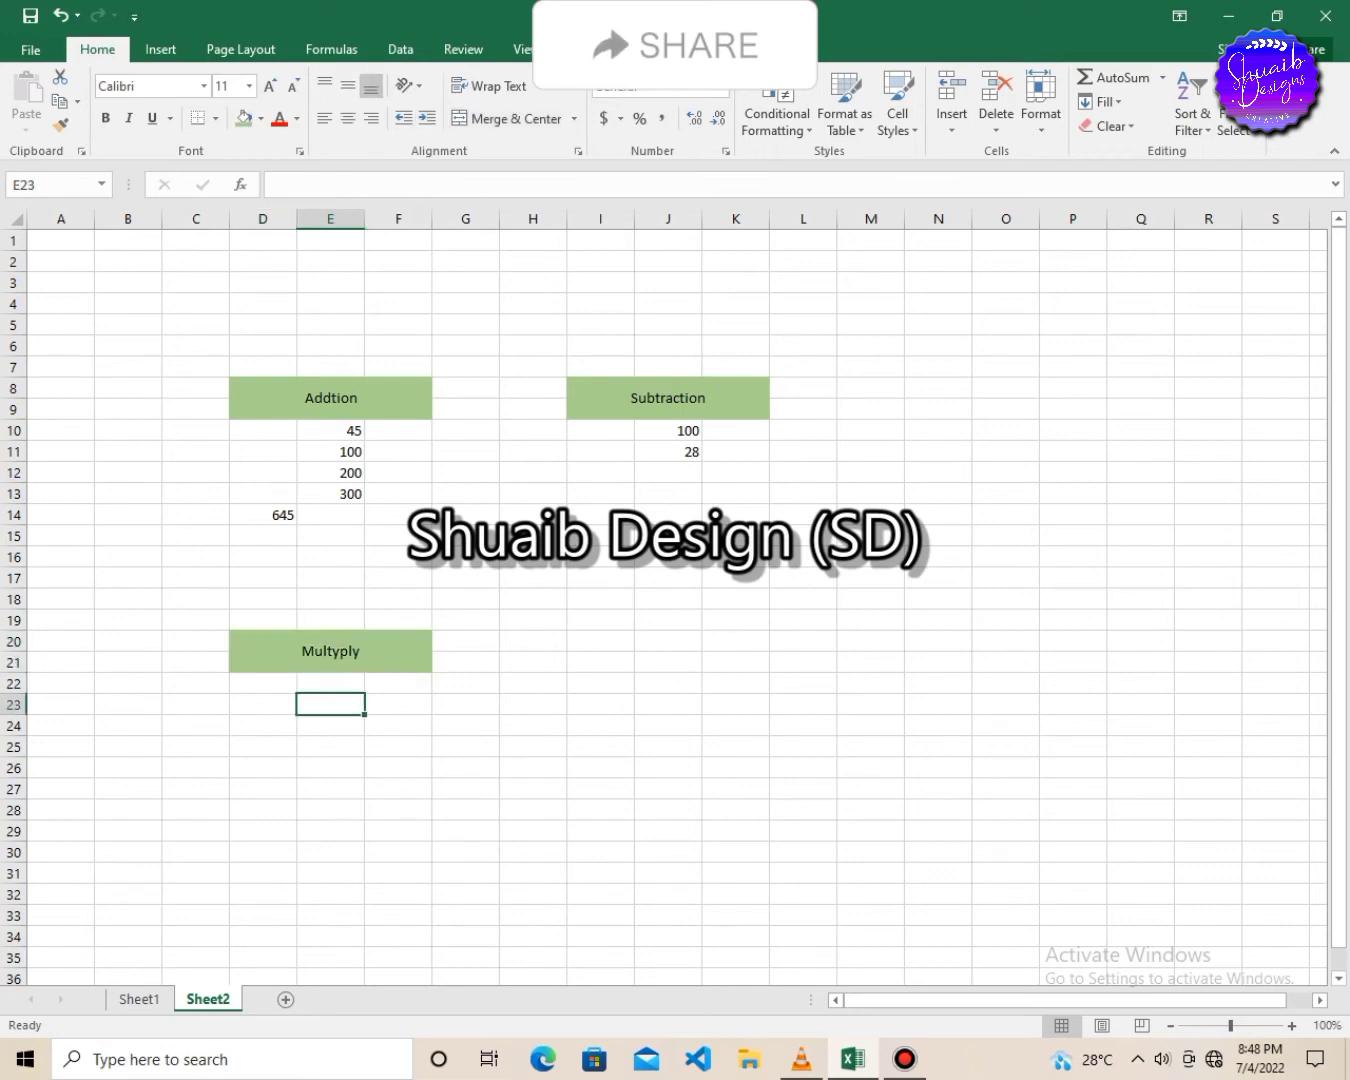
text(100)
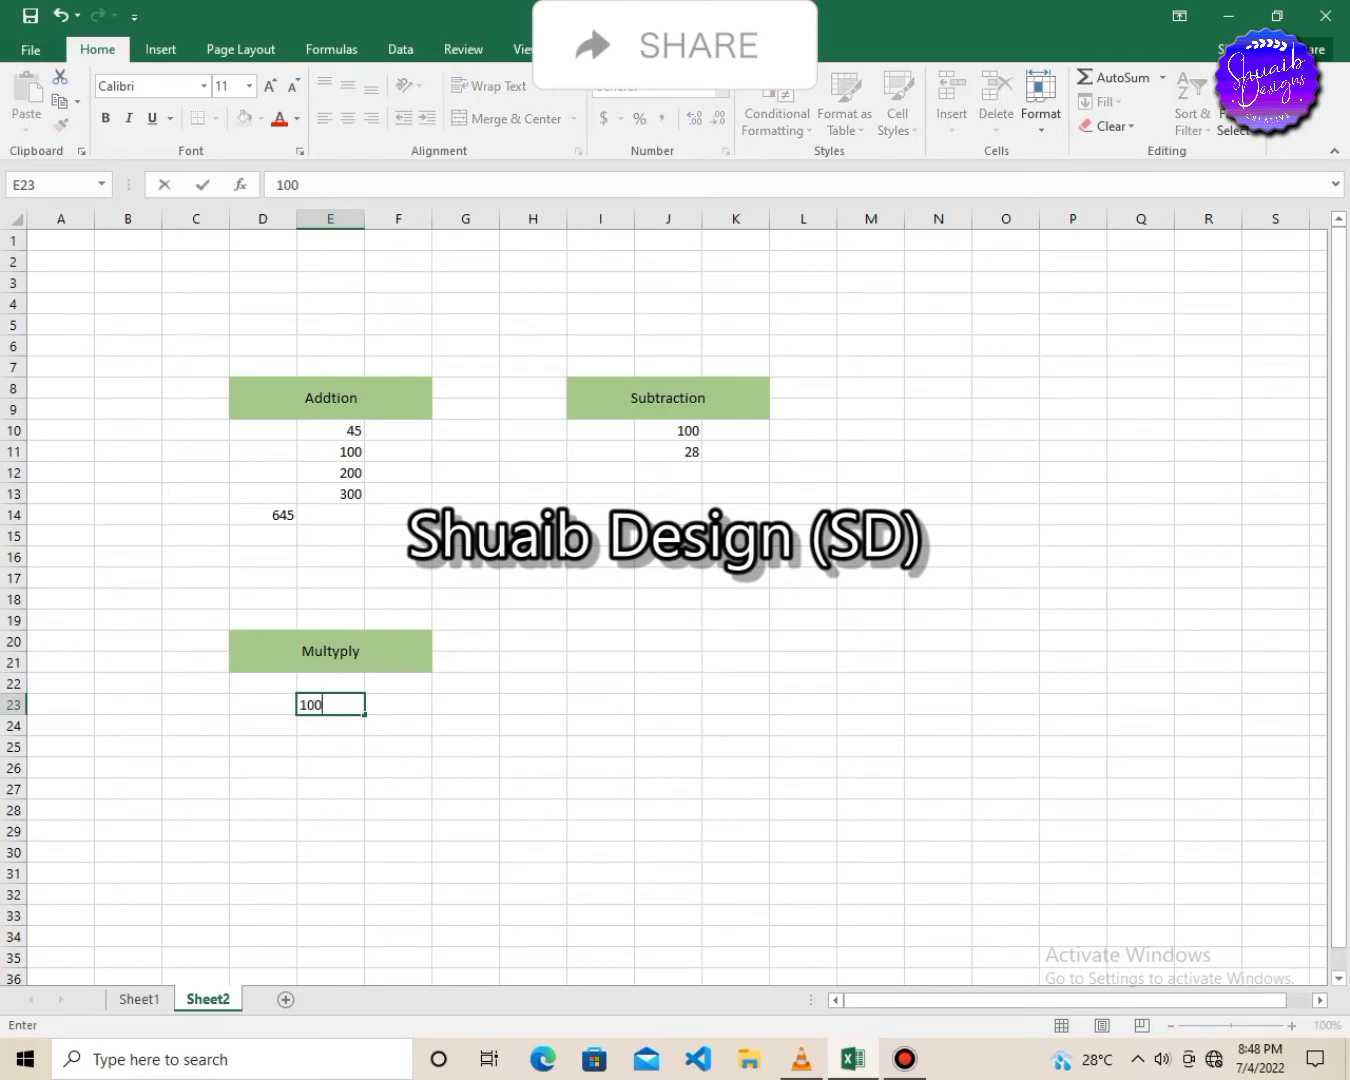
key(Return)
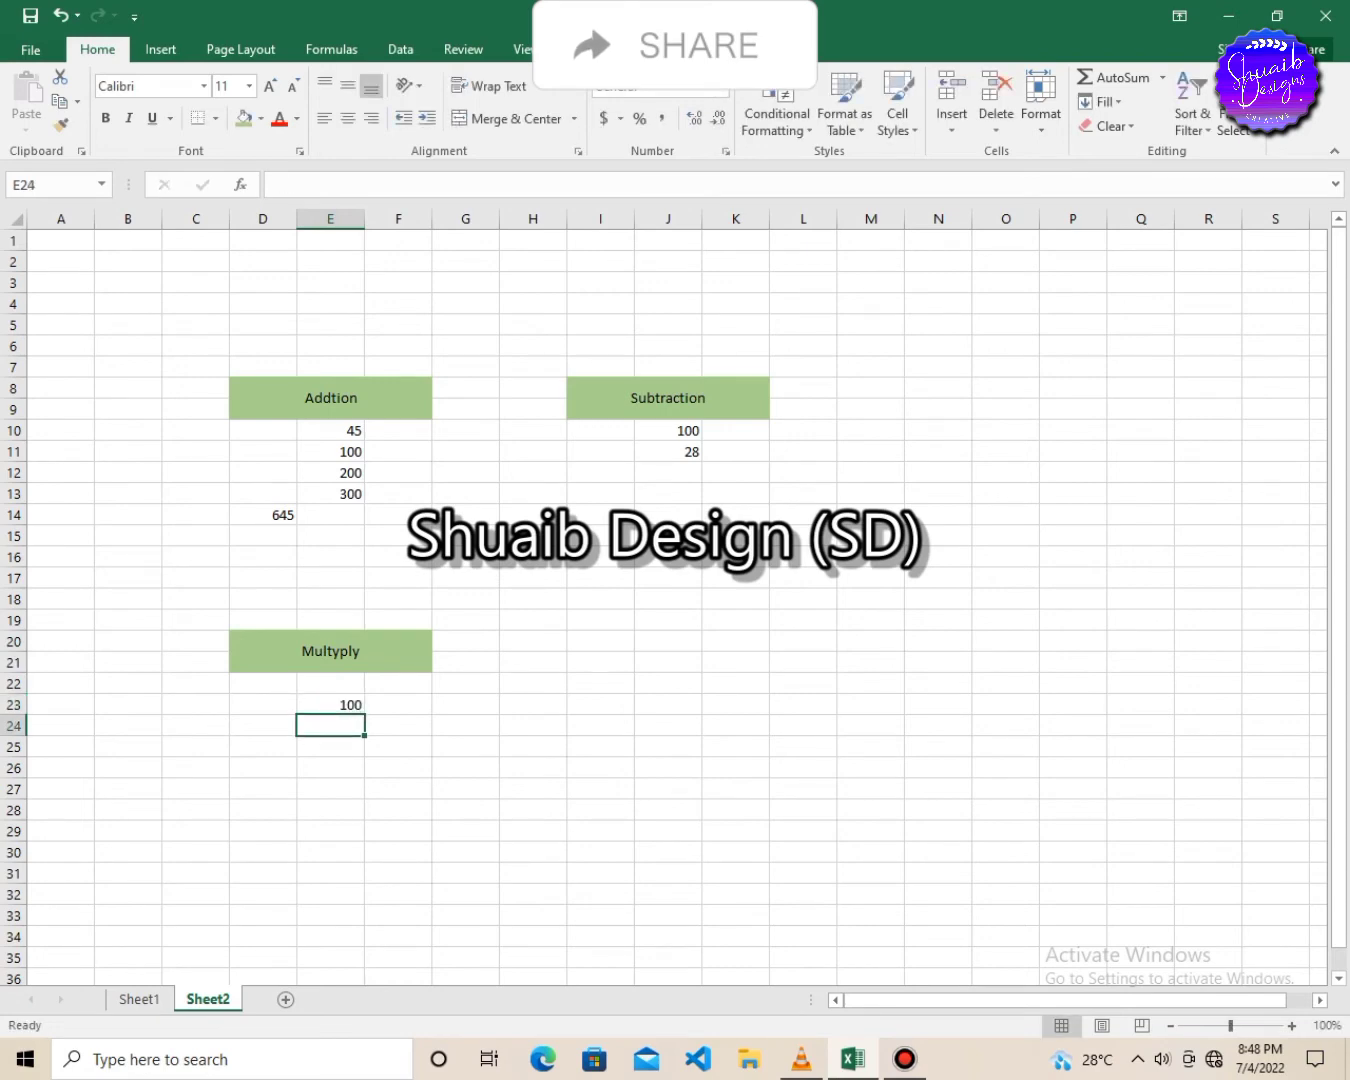
text(70)
key(Return)
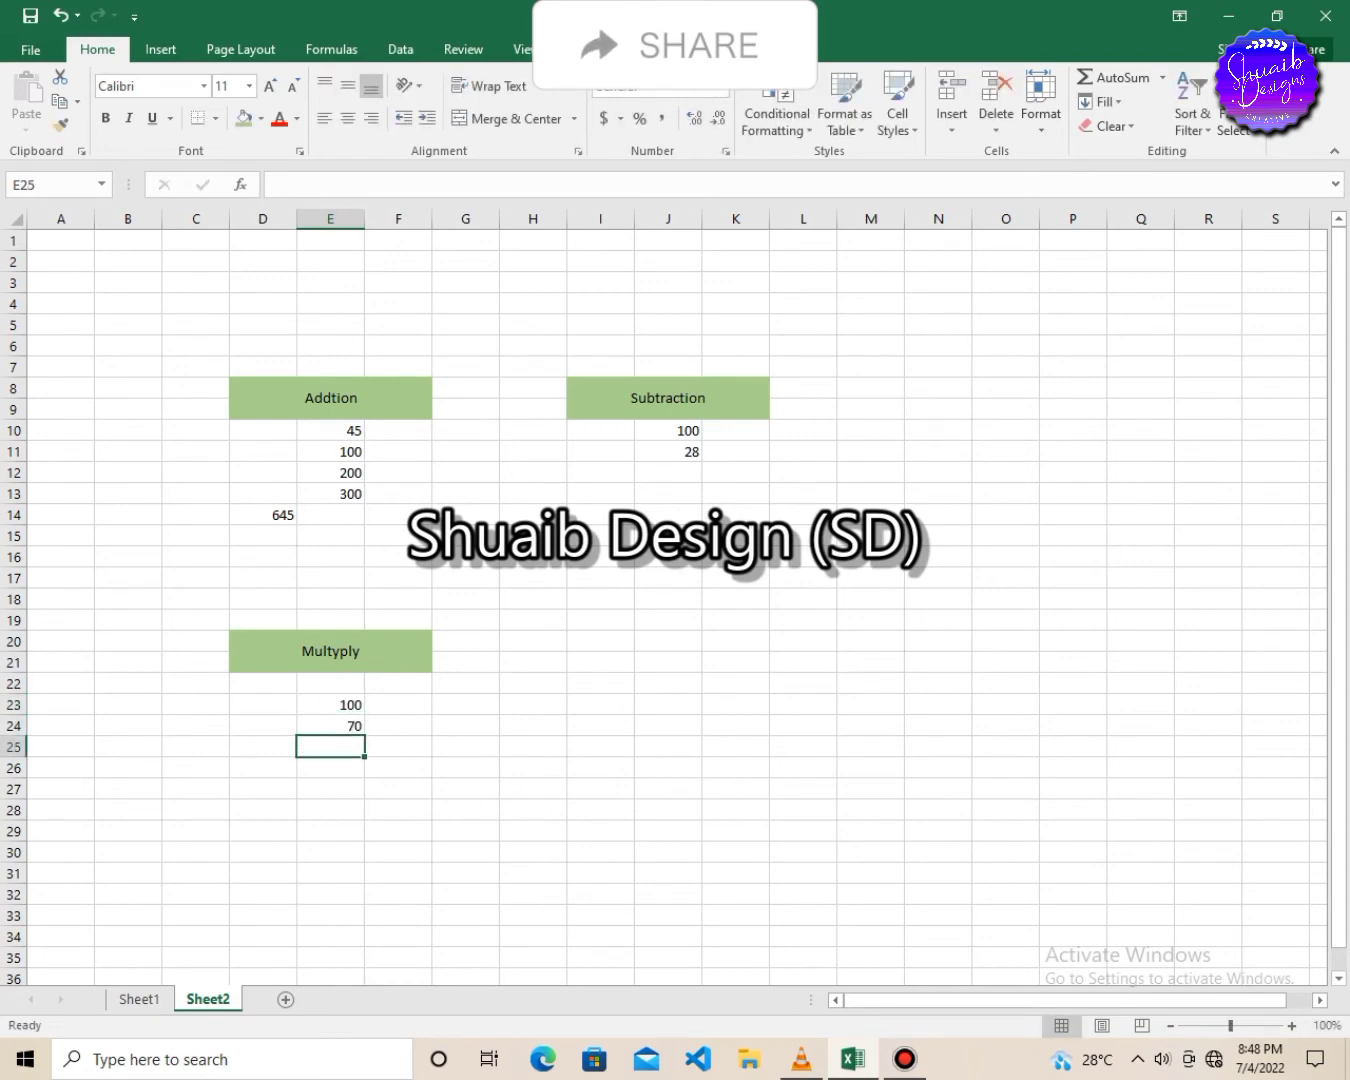
Step: Multiply E23 by E24 in cell E25 with the formula =sum(E23*E24)
text(=sum)
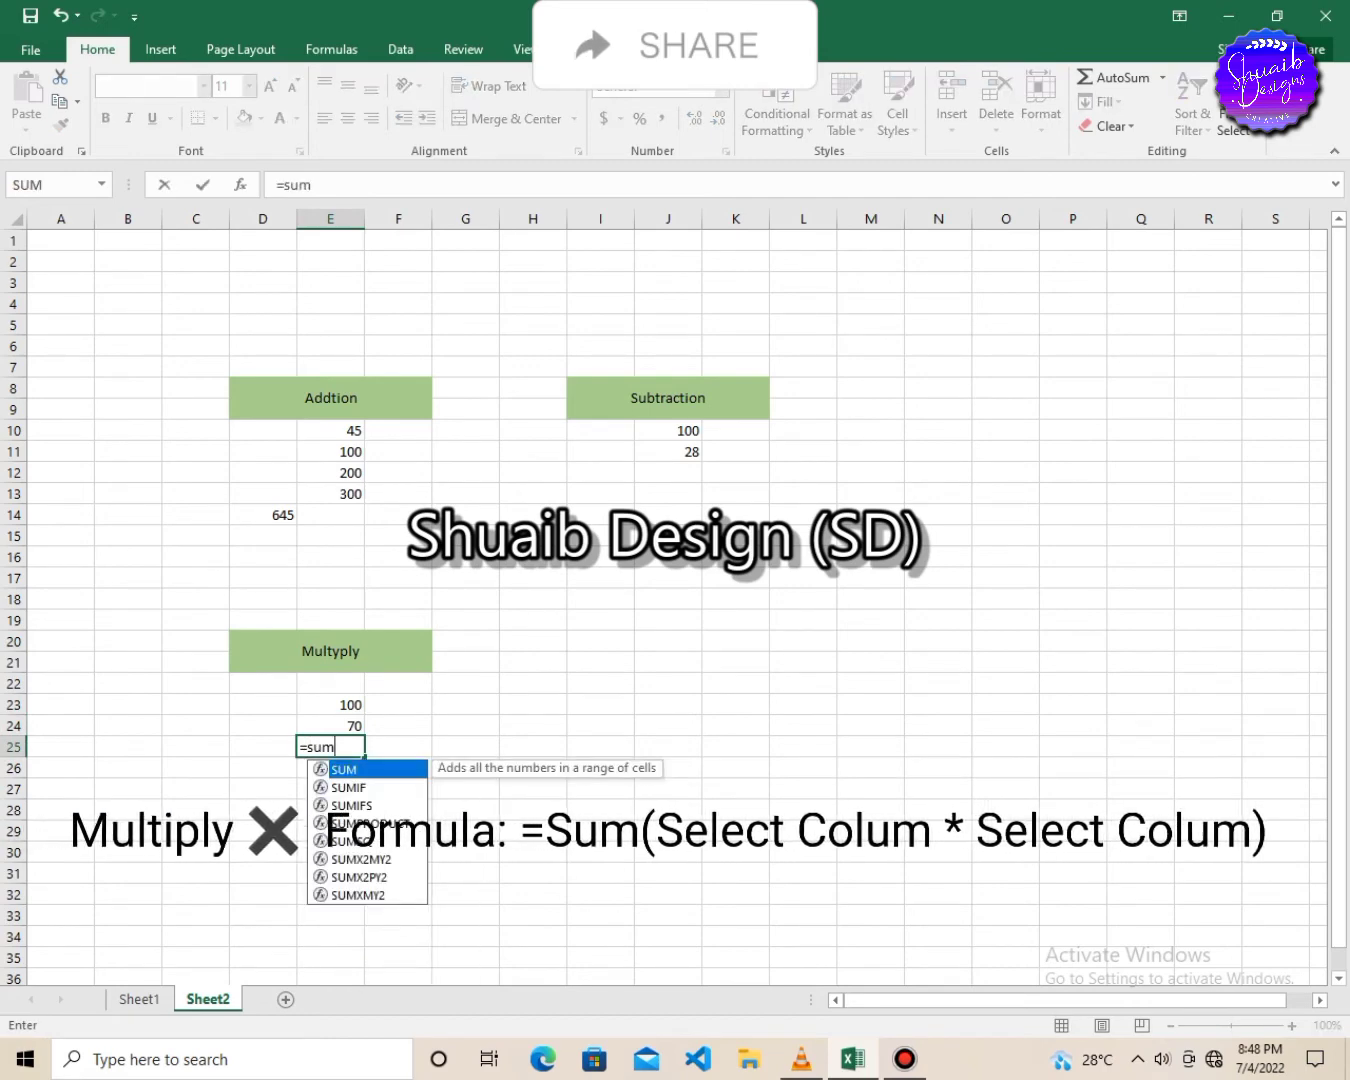
text(()
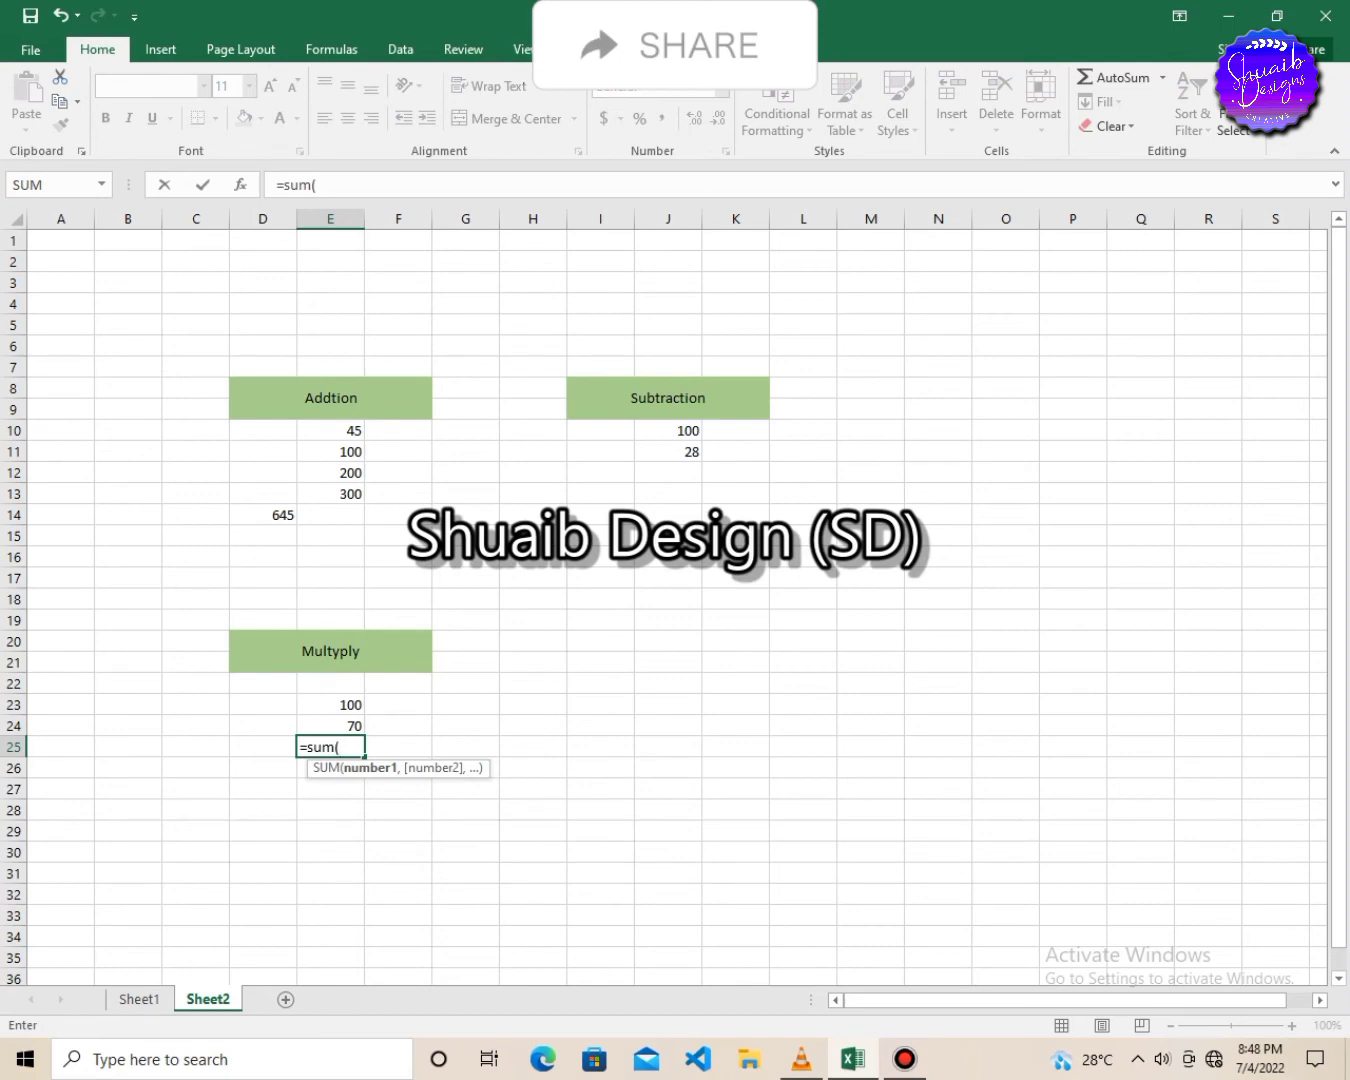
click(330, 703)
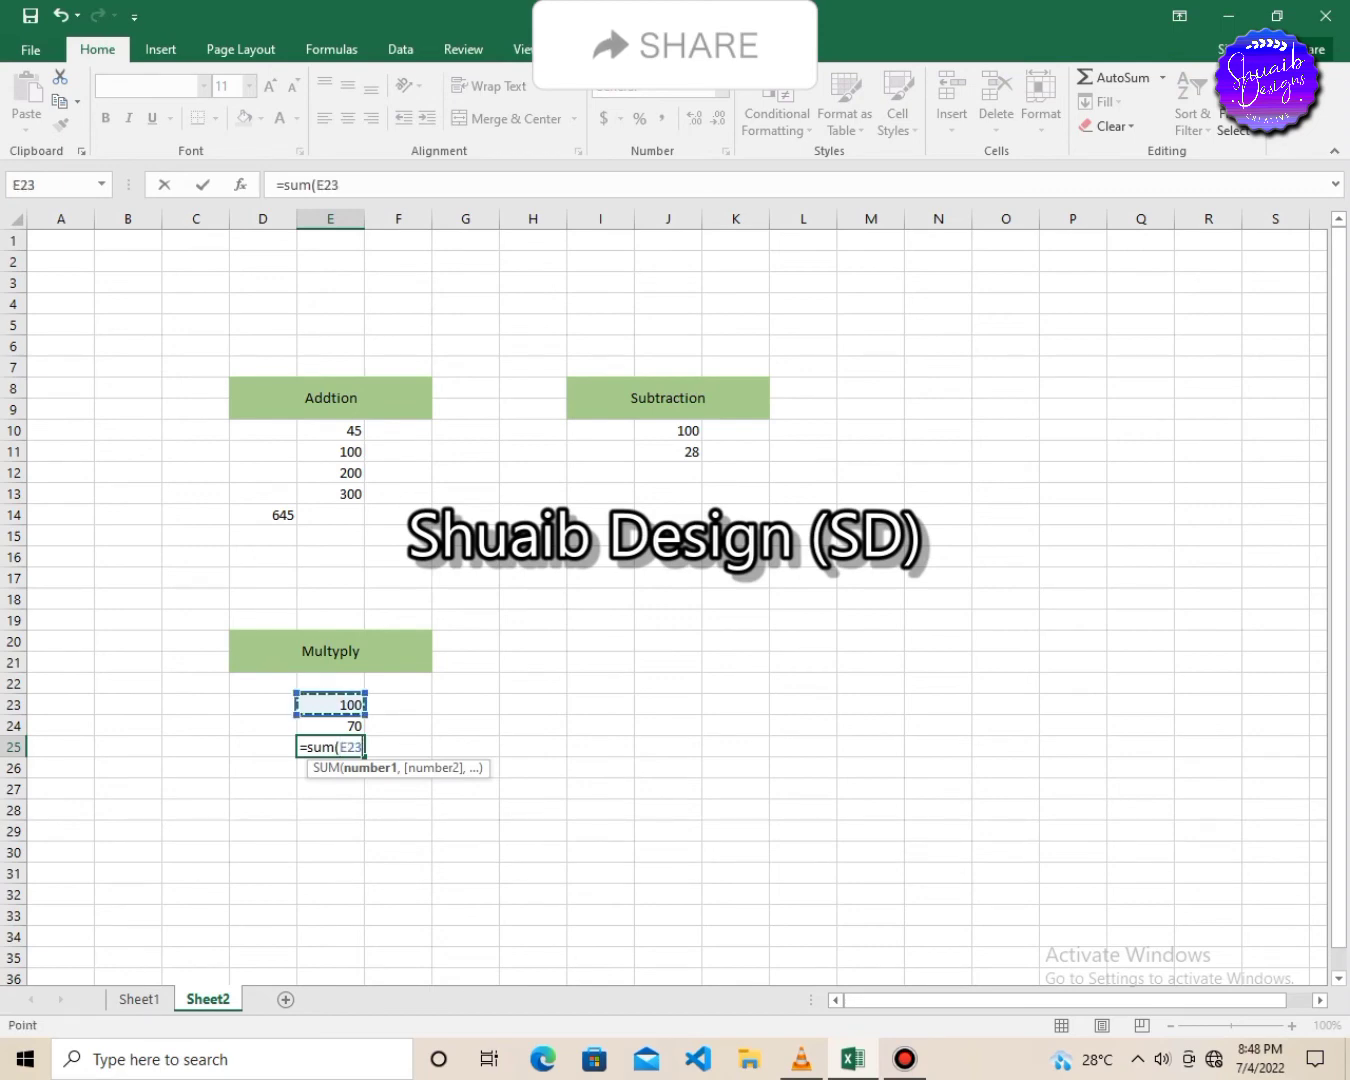
text(*)
click(330, 726)
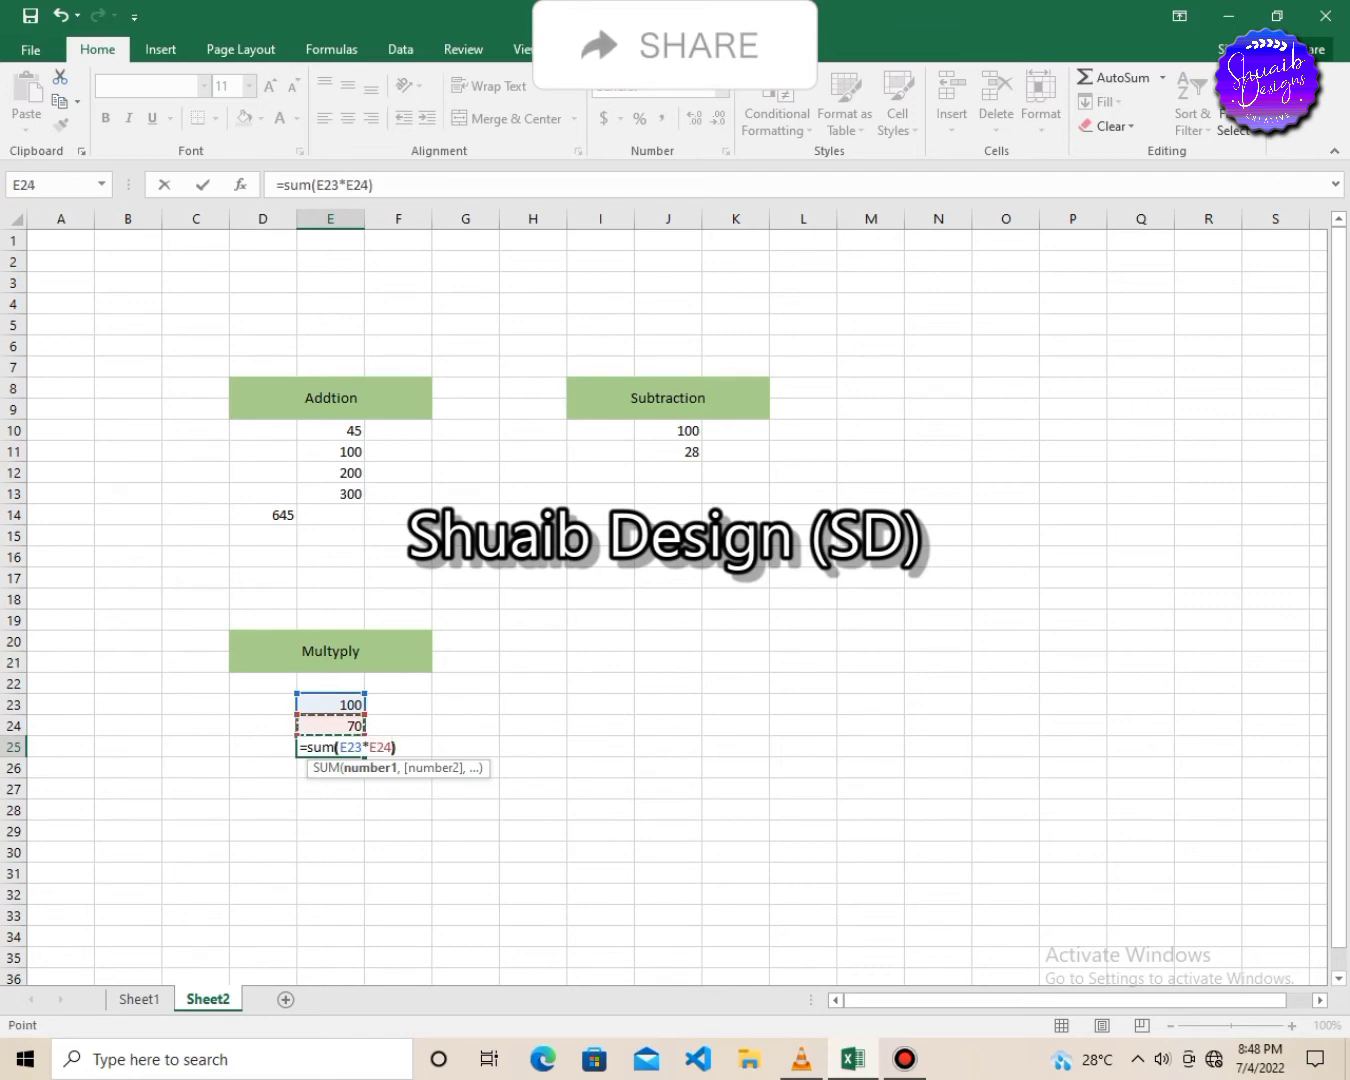
text())
key(Return)
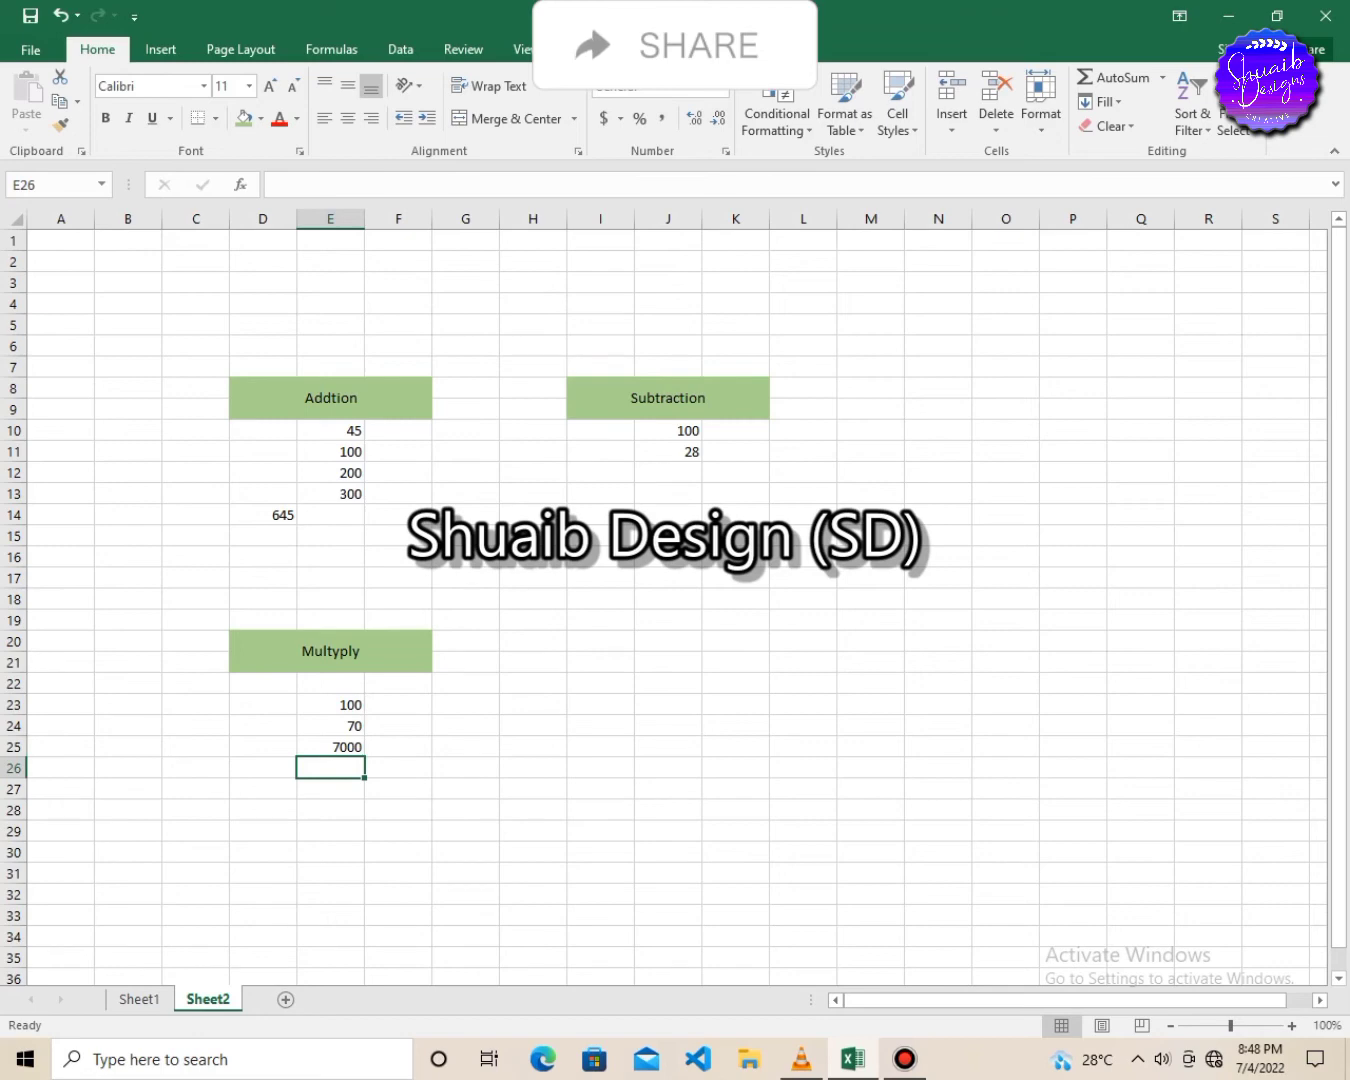
Step: Enter the heading Divide in cell J20, below the Subtraction example
click(668, 641)
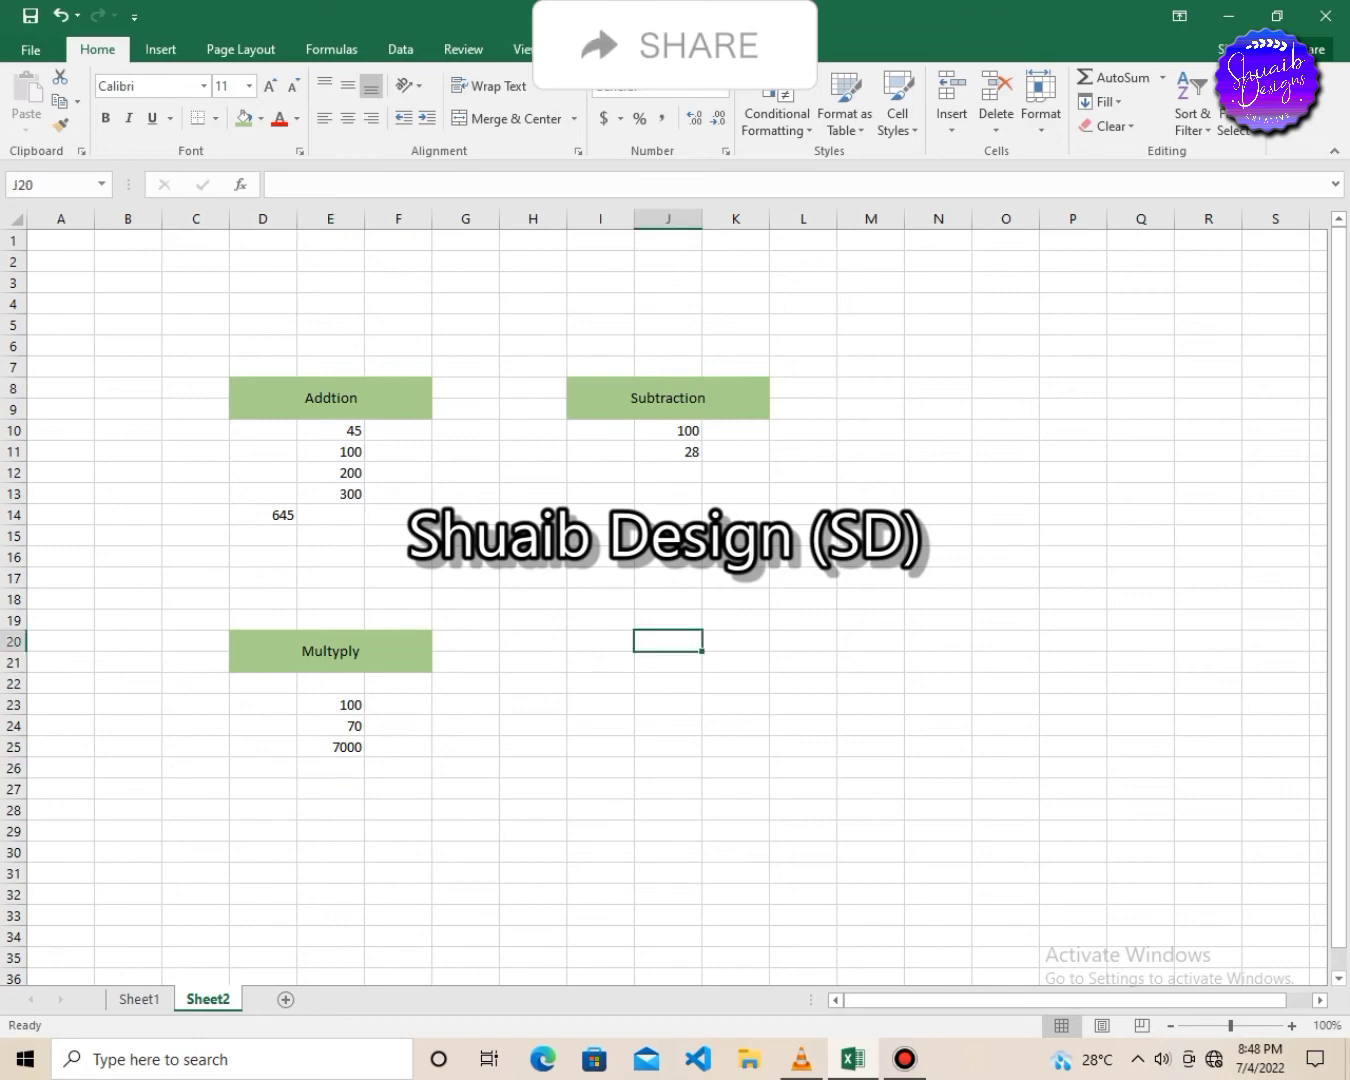
text(Divide)
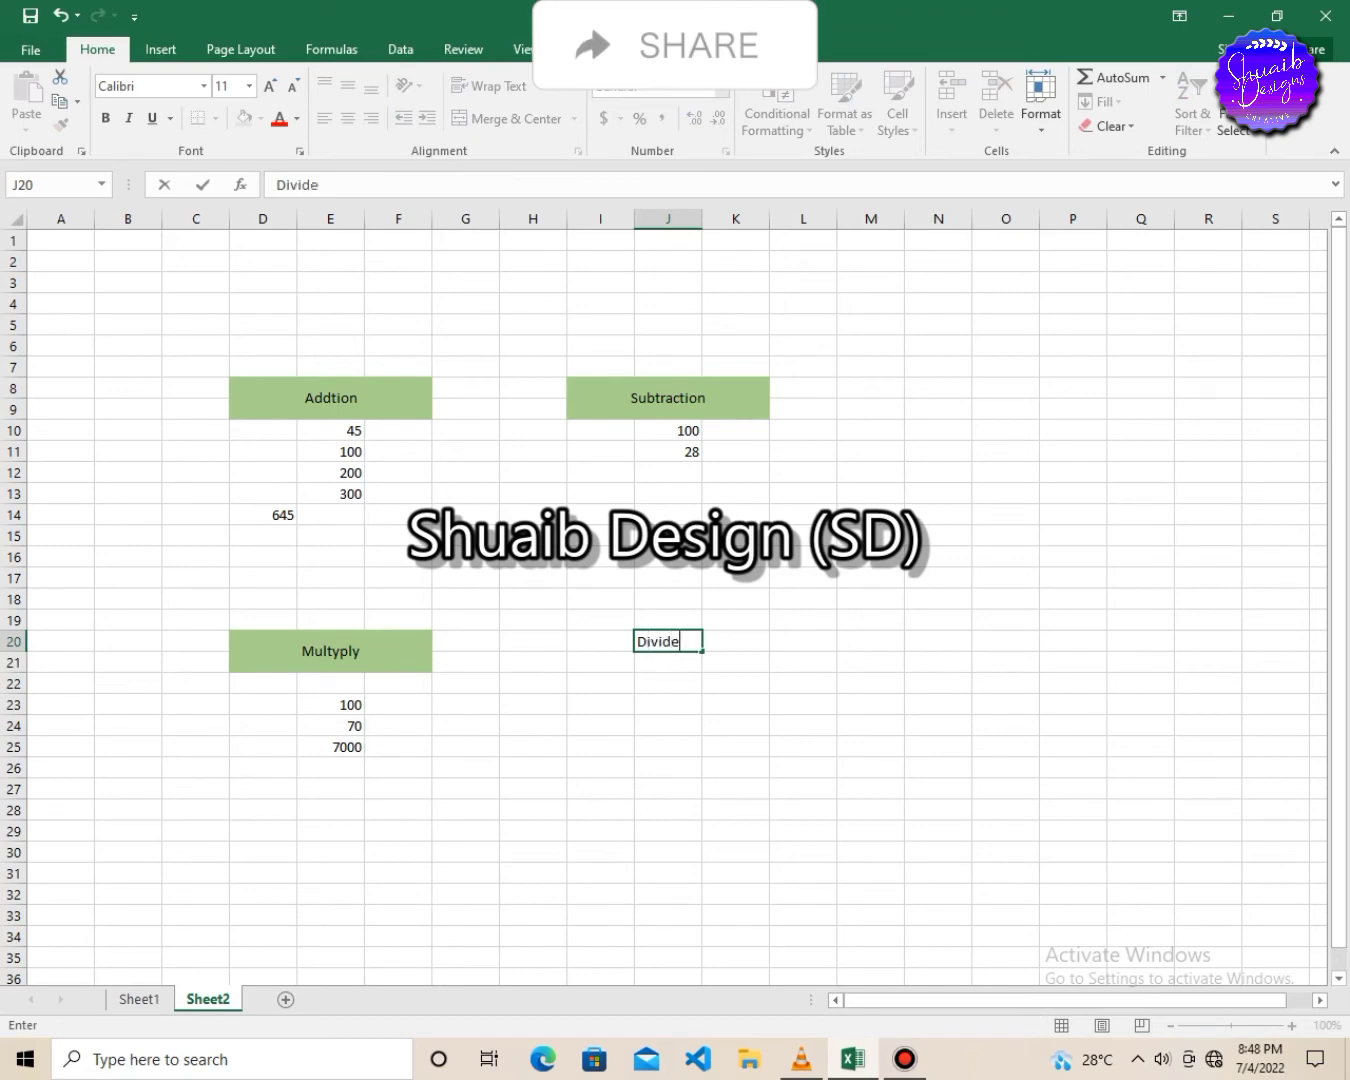
mouse_move(668, 641)
mouse_down()
mouse_move(736, 641)
mouse_move(668, 642)
mouse_move(667, 662)
mouse_move(668, 641)
mouse_up()
Step: Merge and centre the Divide heading across I20:K21, middle-align it vertically and fill it with the same green as the other headings
click(600, 641)
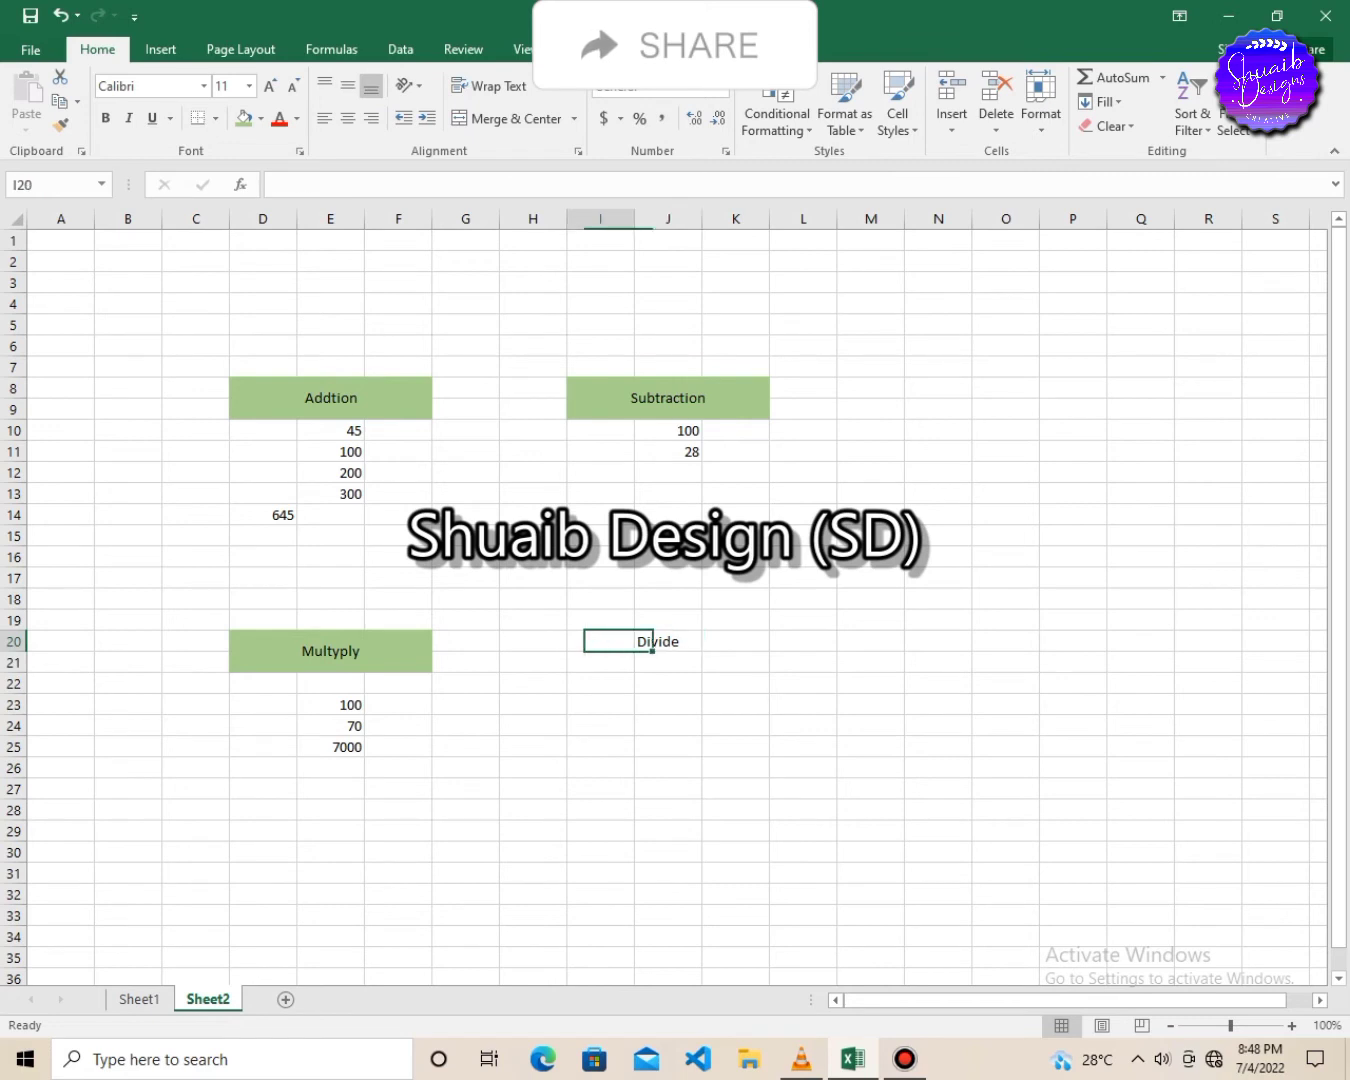
drag(600, 641, 736, 663)
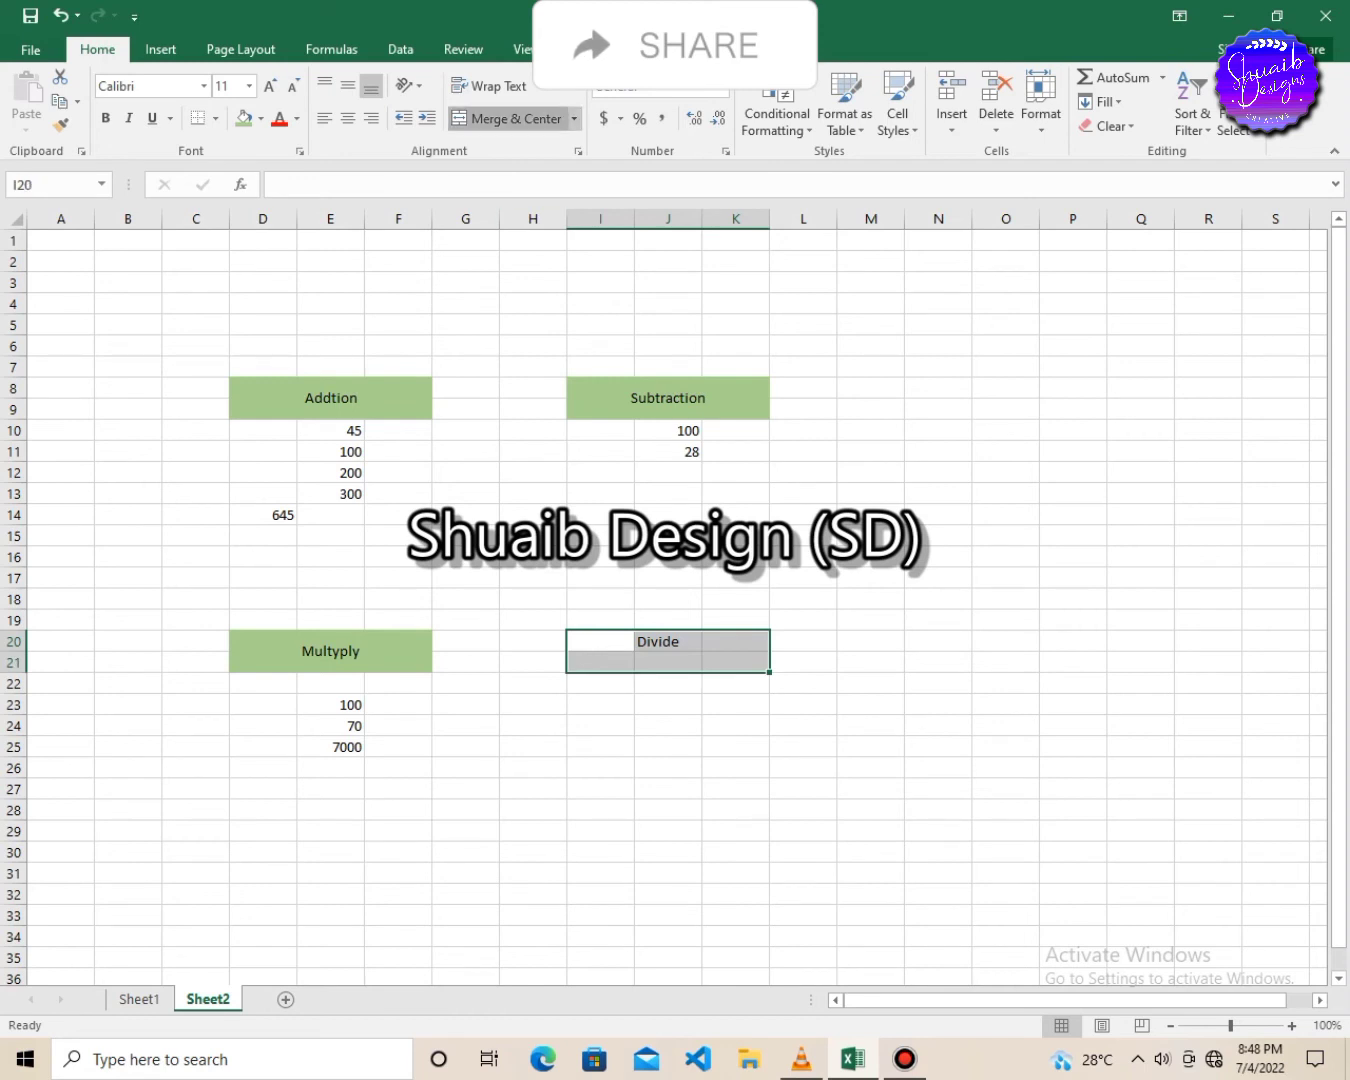
click(514, 119)
click(348, 85)
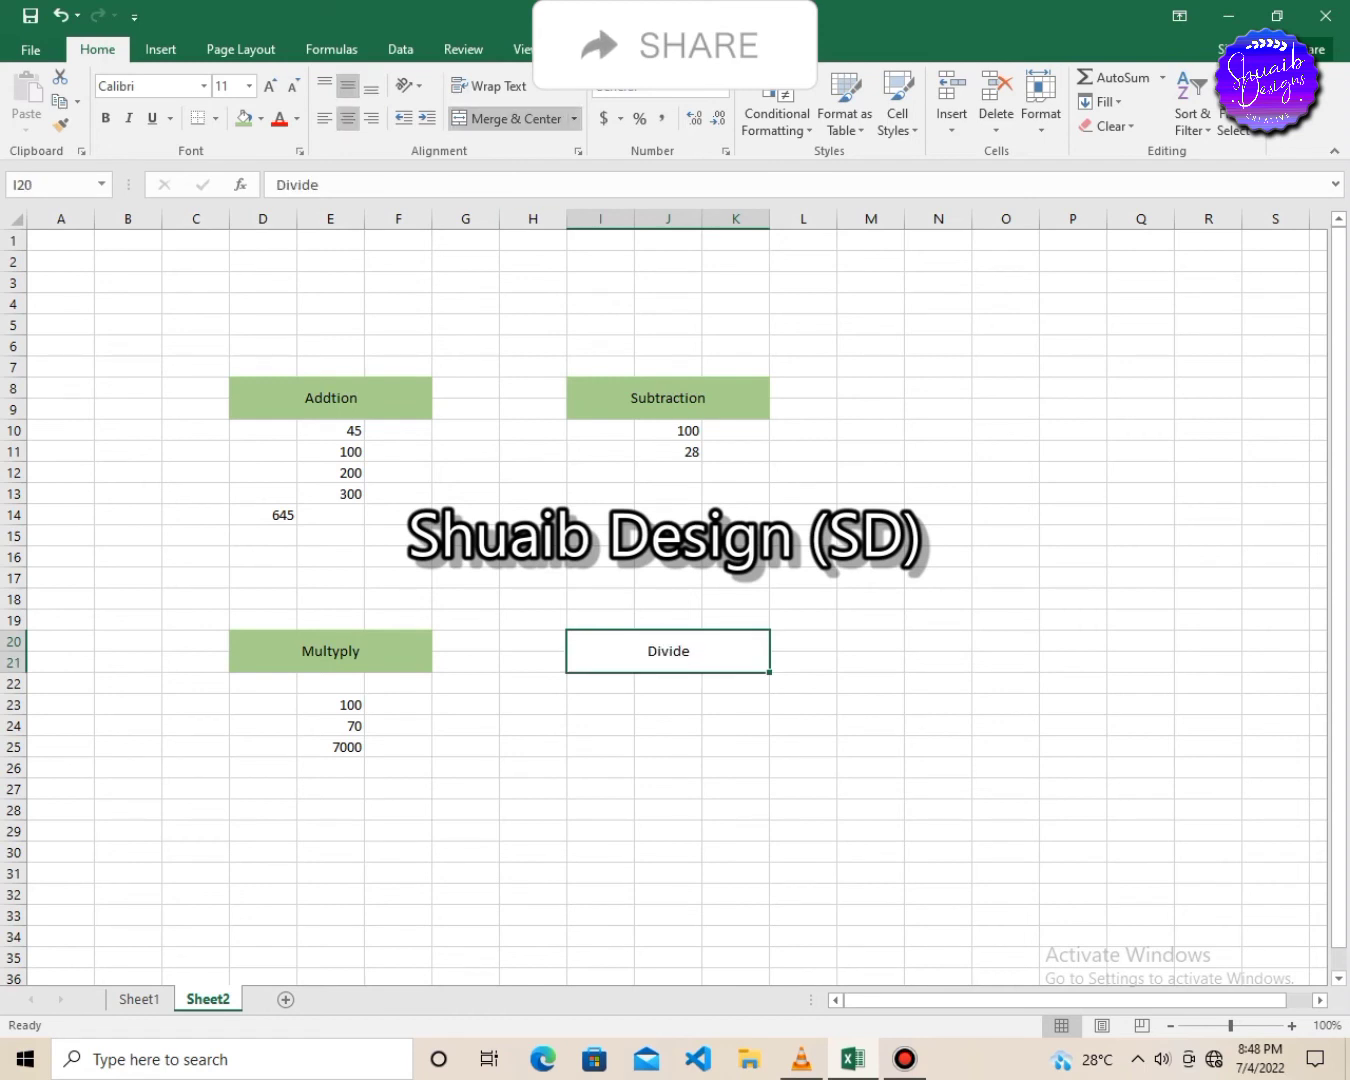
click(243, 118)
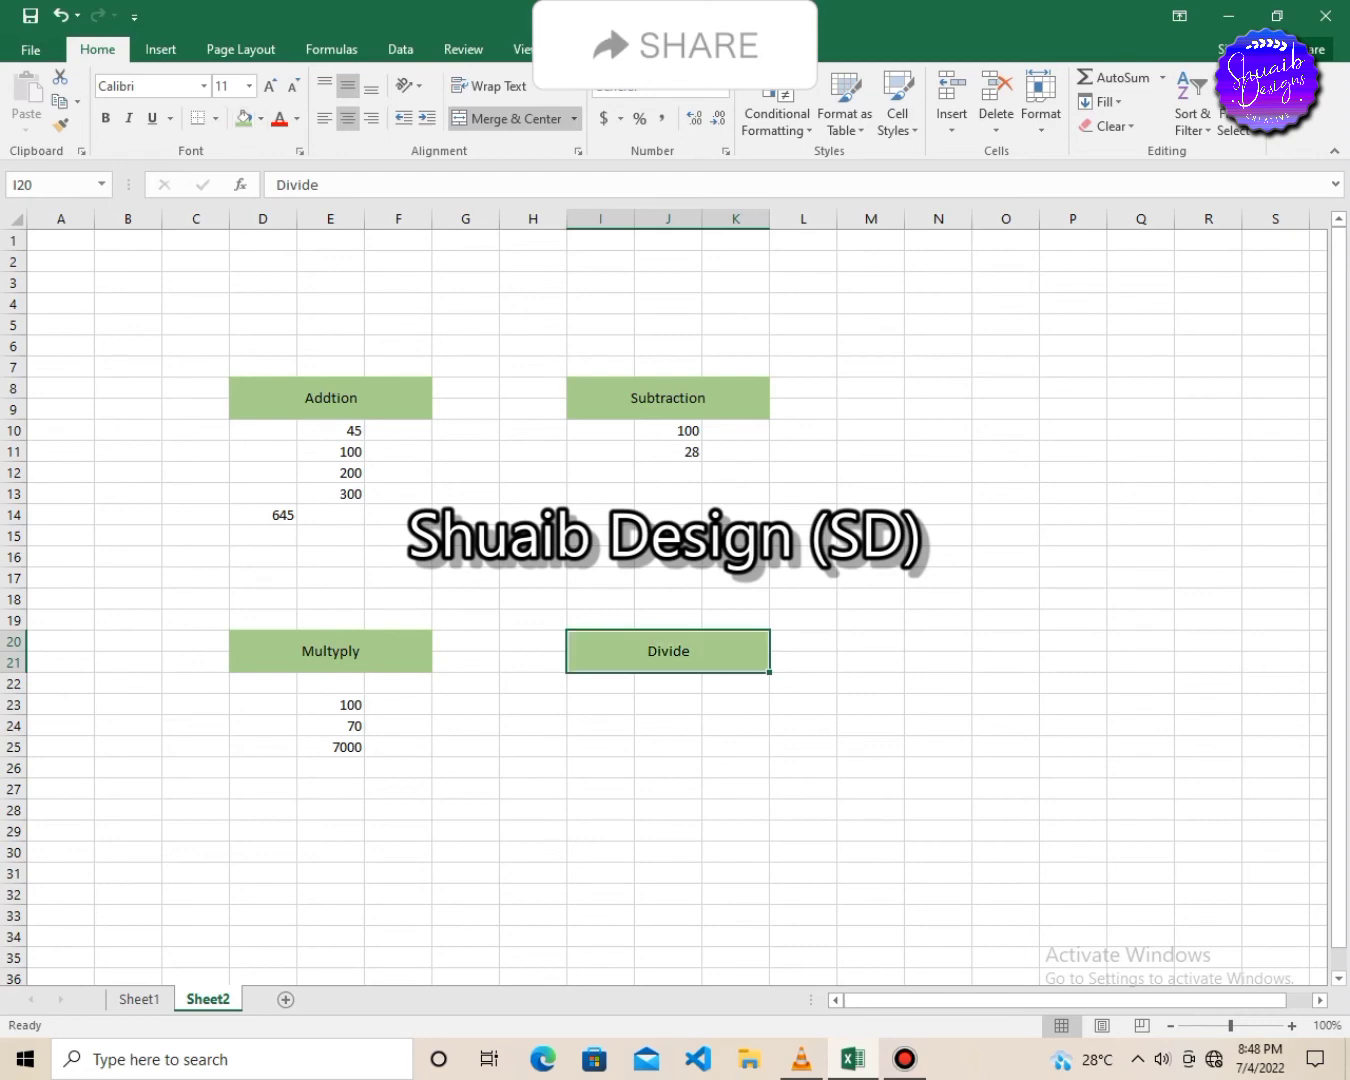
Step: Enter the numbers 2000 and 100 in cells J23 and J24 under the Divide heading
click(668, 705)
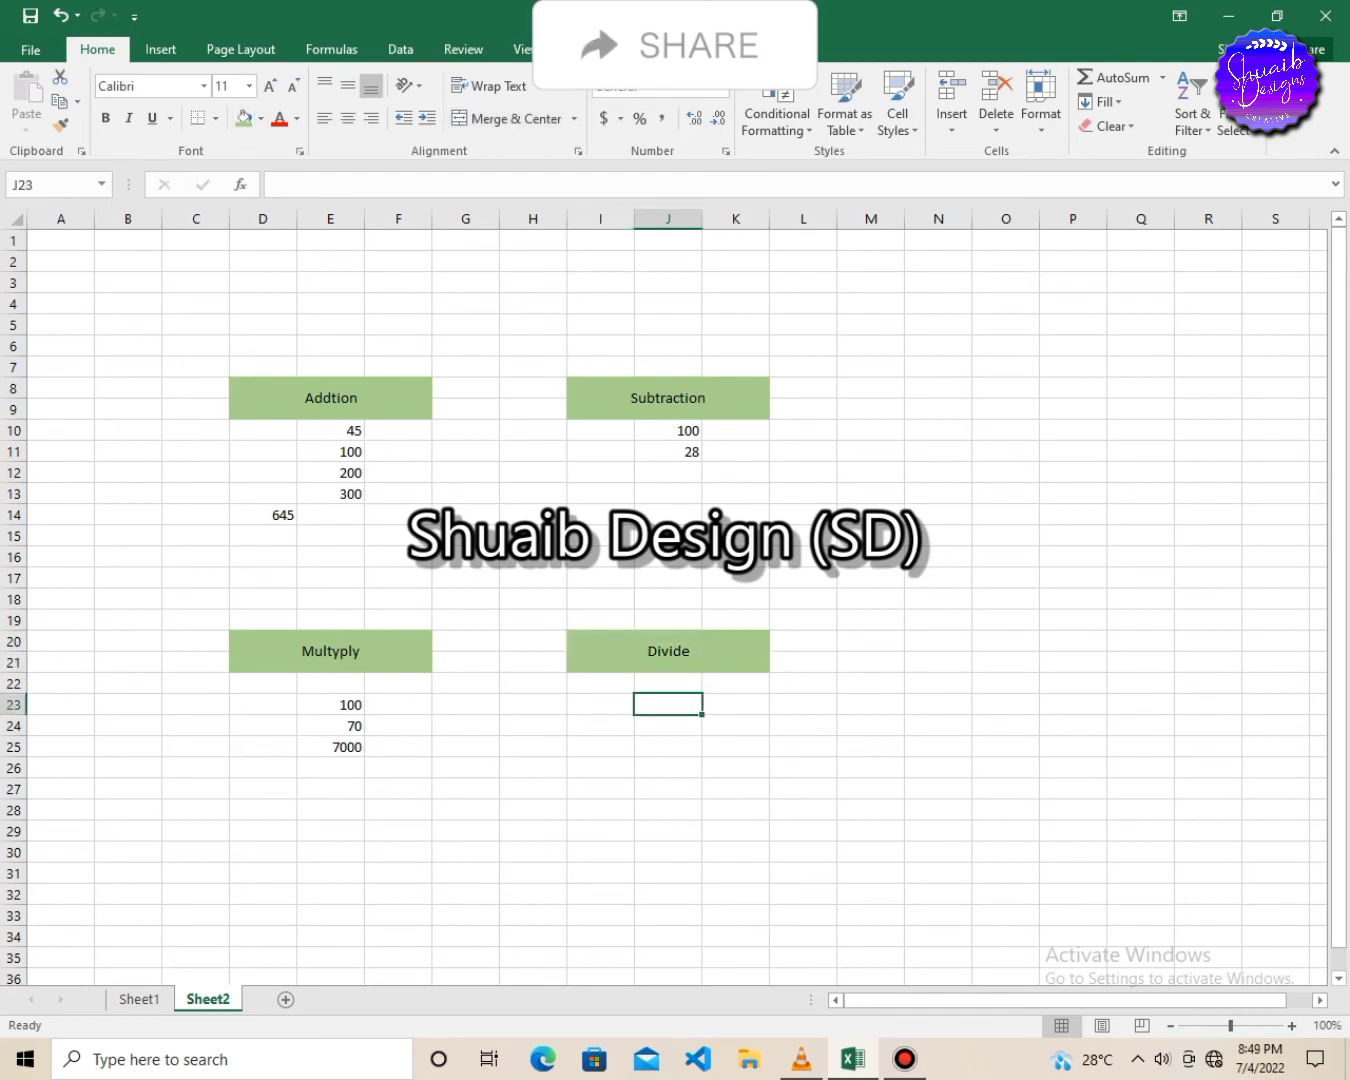
text(2000)
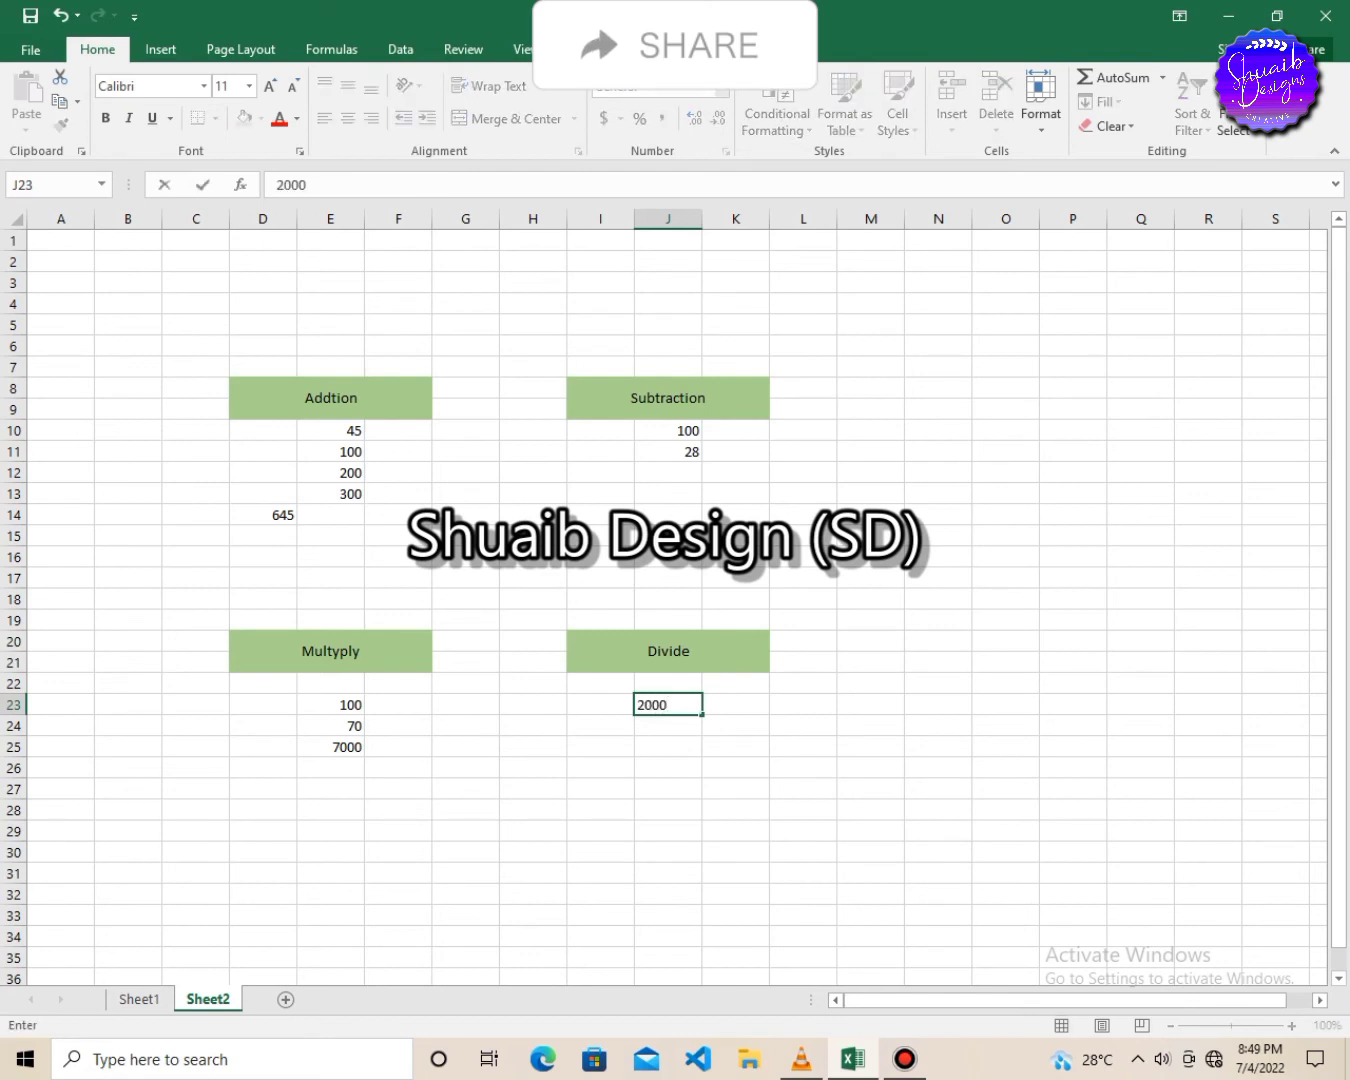
key(Return)
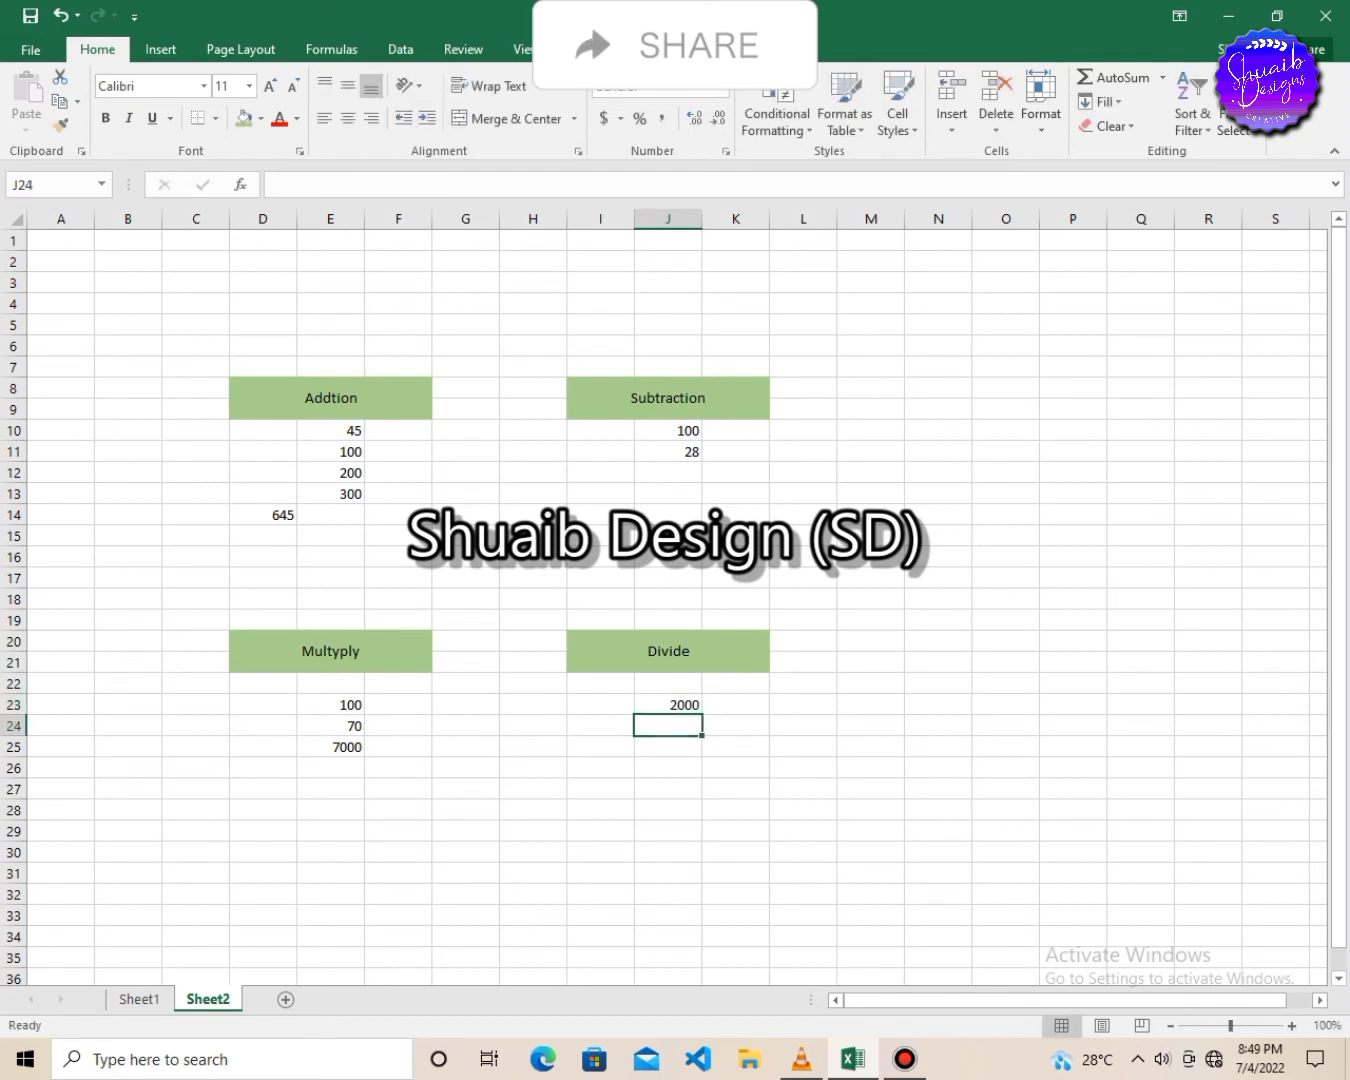
text(100)
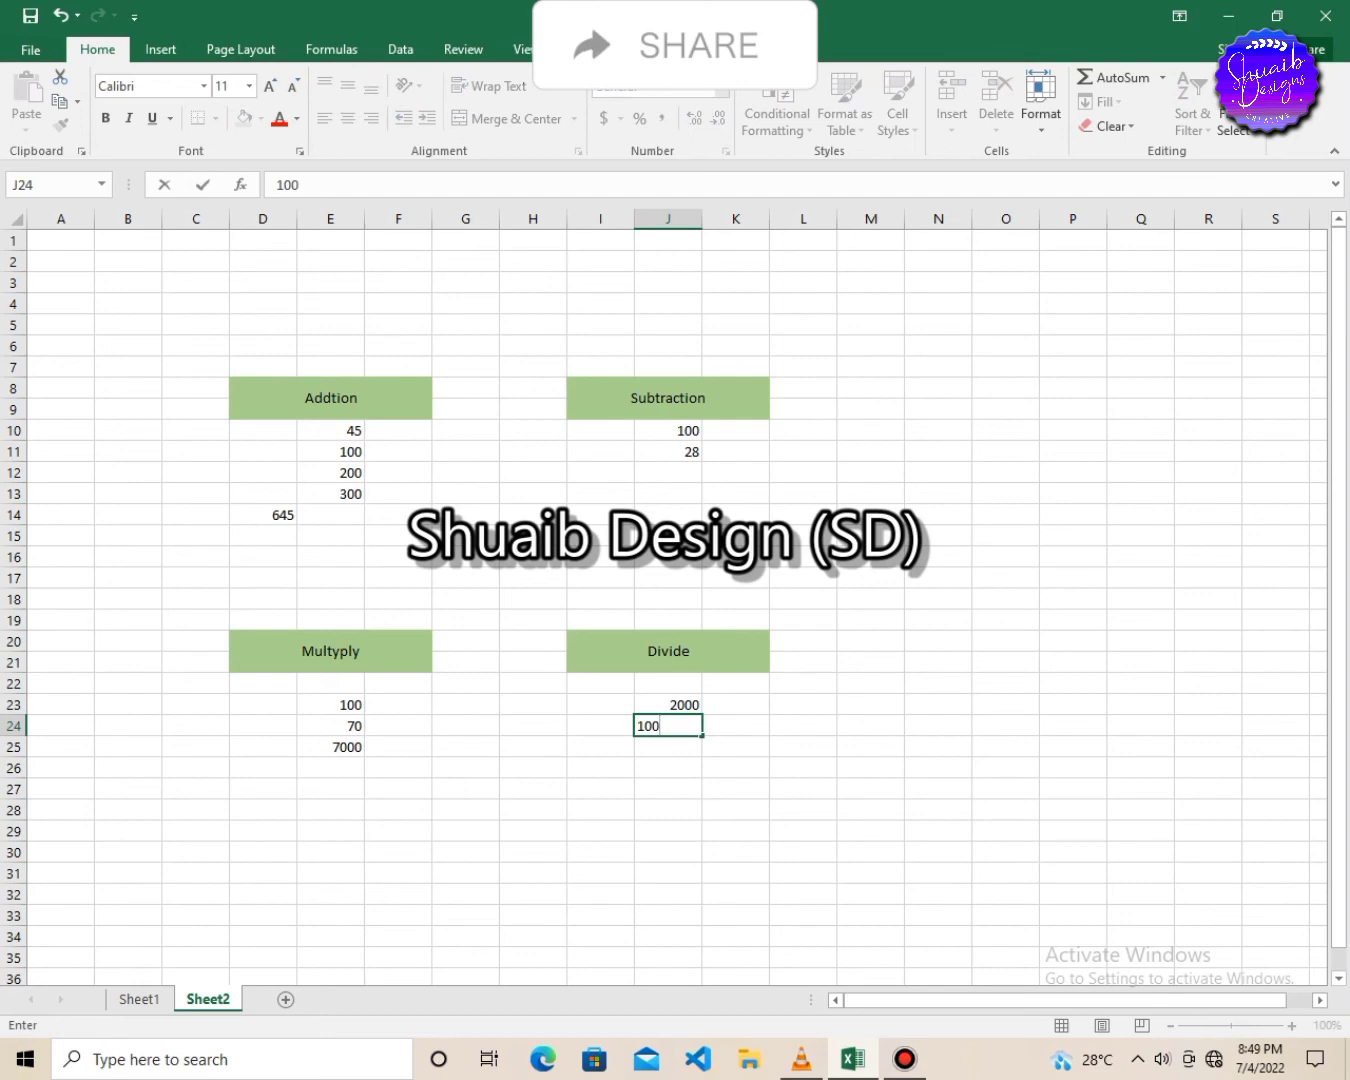
key(Return)
Step: Divide J23 by J24 in cell J25 with the formula =sum(J23/J24)
text(=sum)
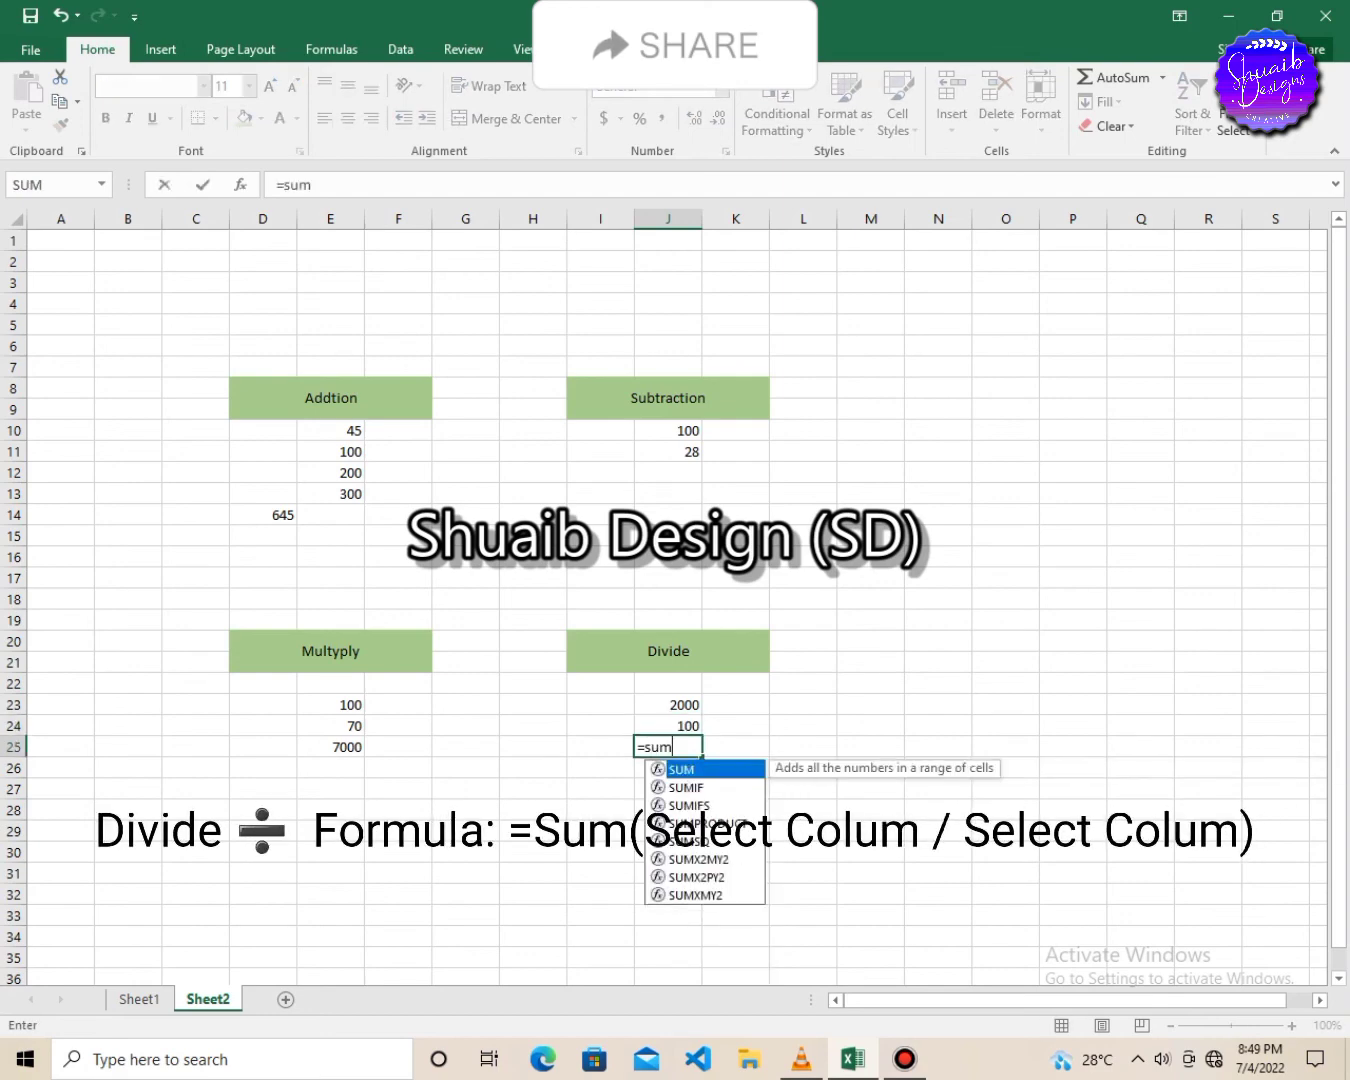
text(()
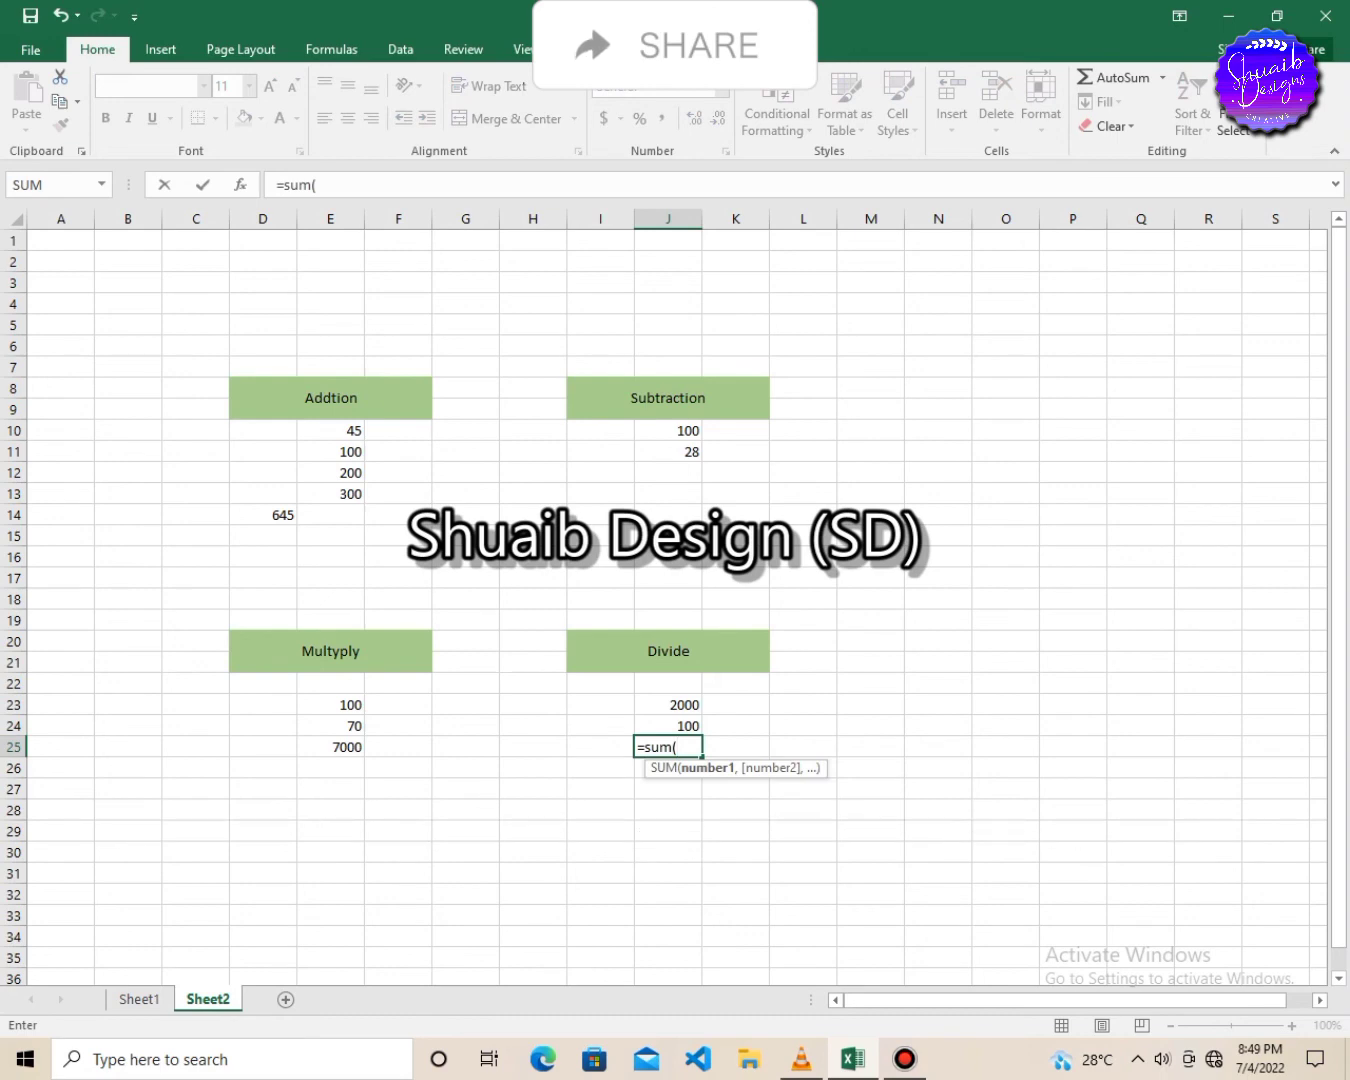
click(667, 704)
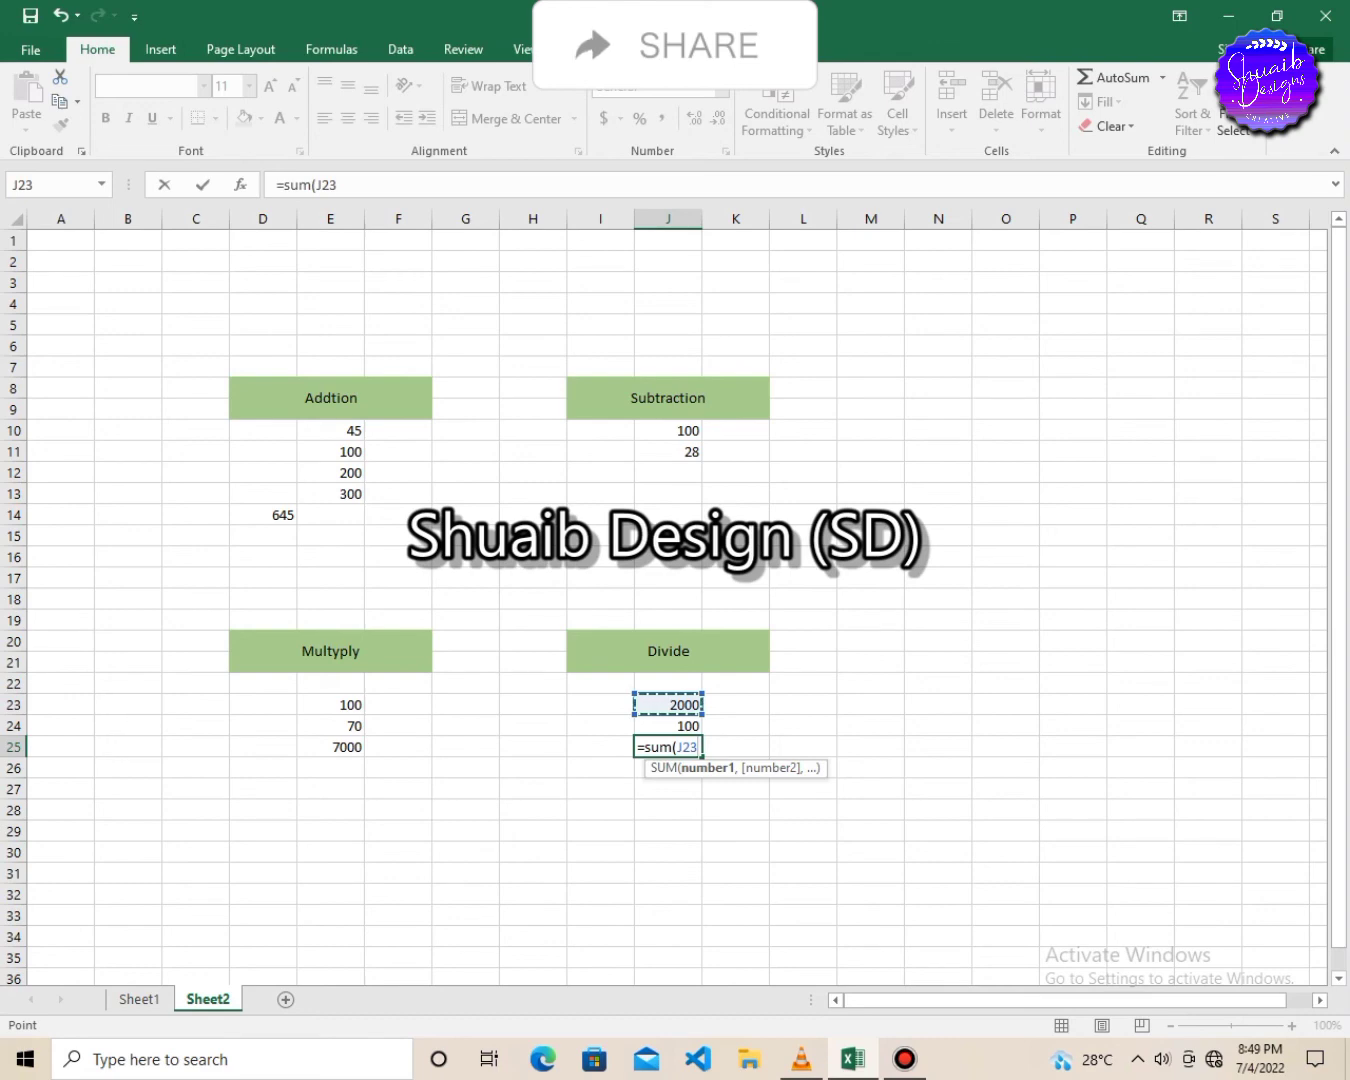
text(?)
key(BackSpace)
text(/)
key(Up)
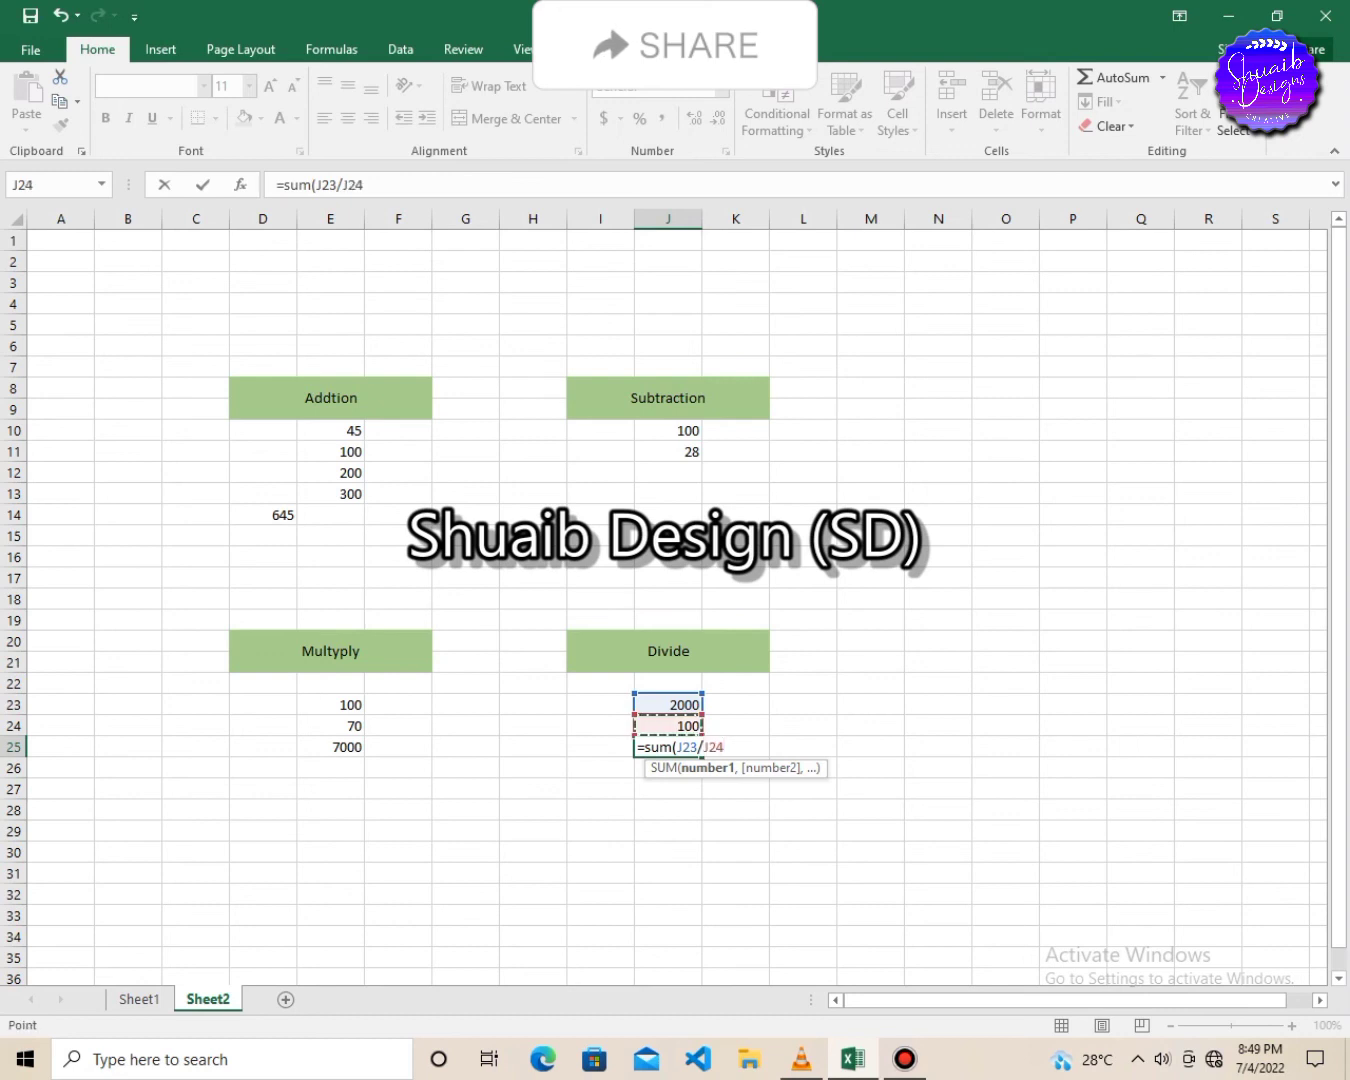
text())
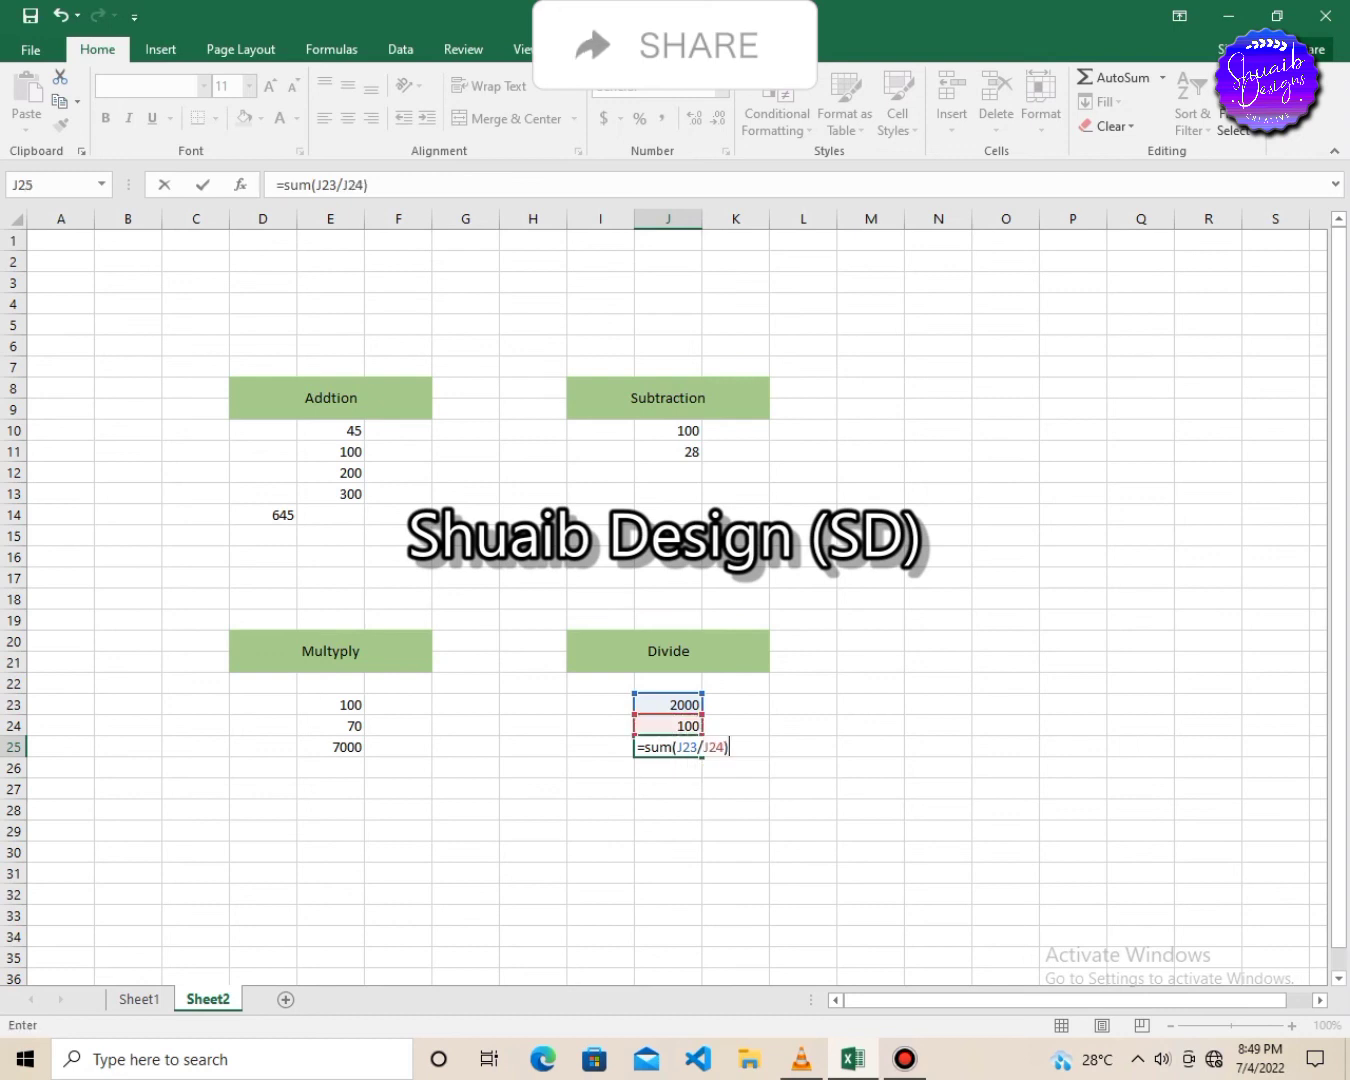
key(Return)
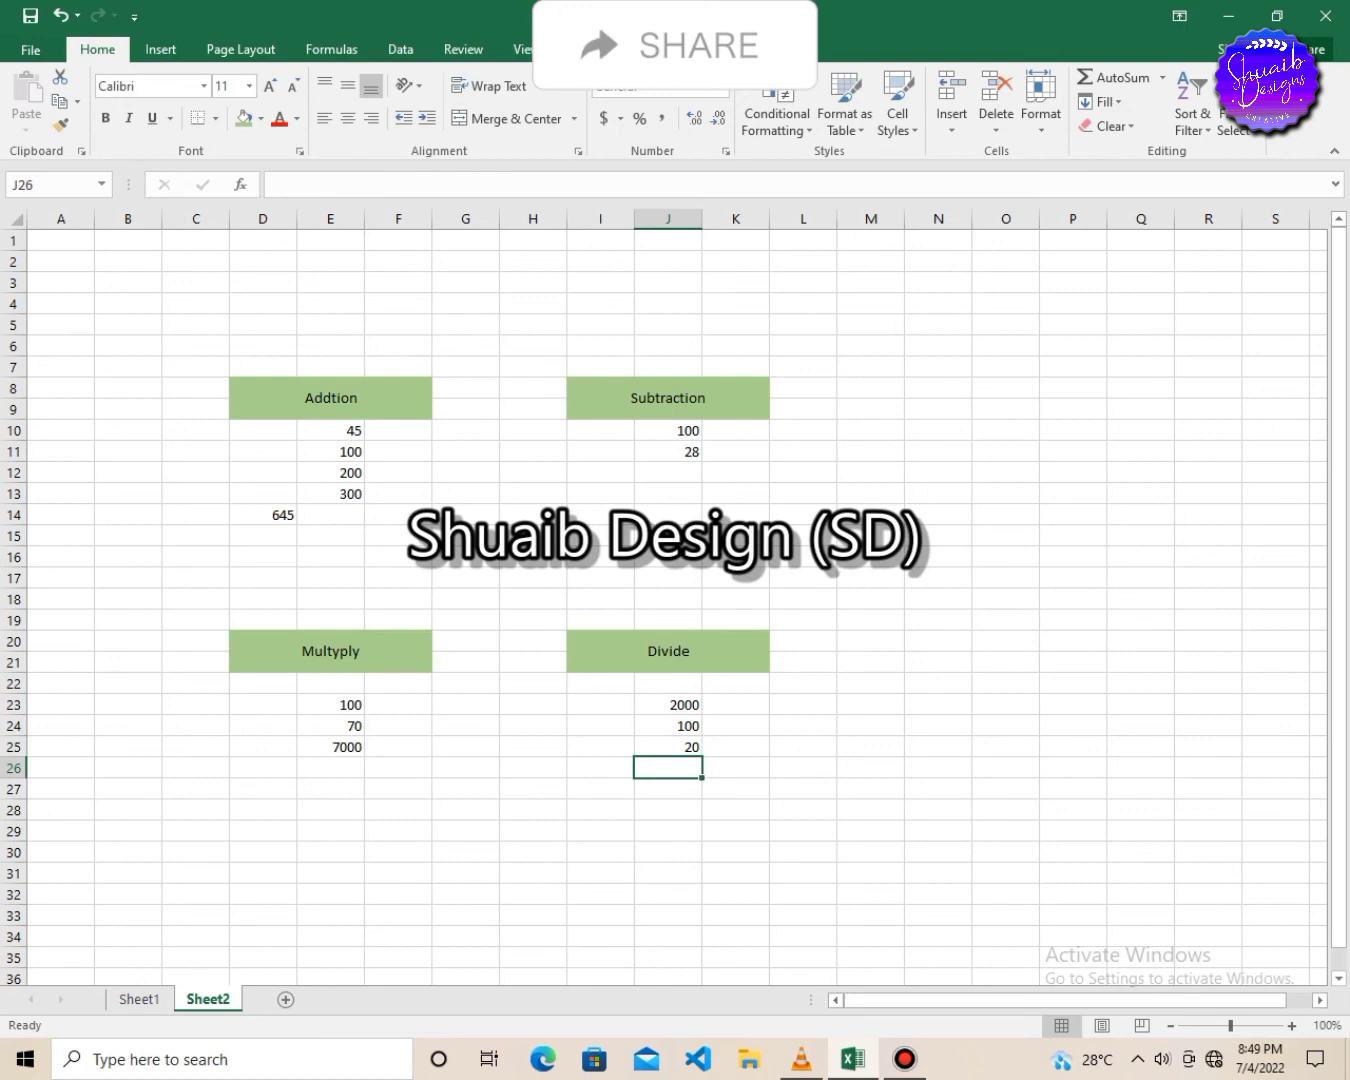